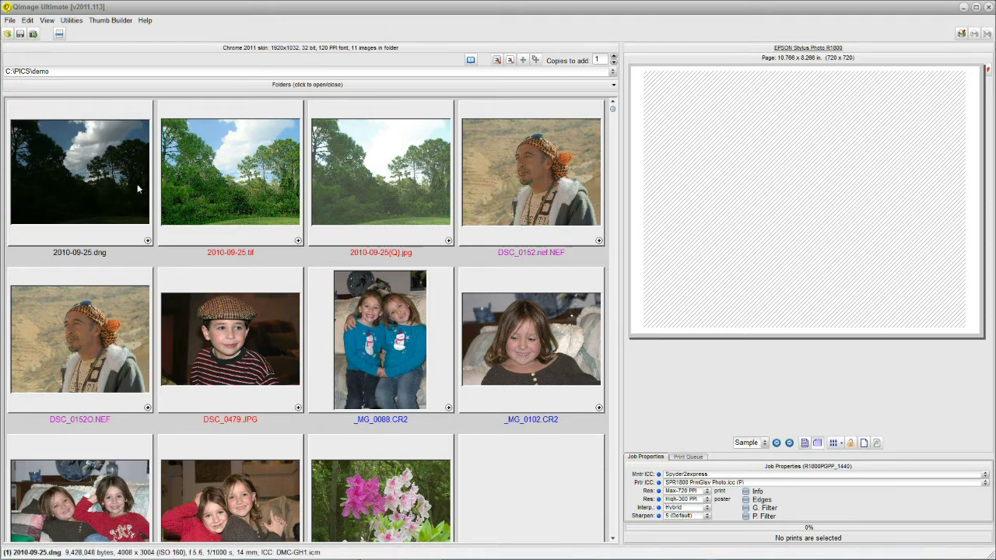
Add 2010-09-25.dng, 2010-09-25{Q}.jpg, 2010-09-25.tif and DSC_0479.JPG to the print job, in that order
{"action": "left_click", "coordinate": [147, 242]}
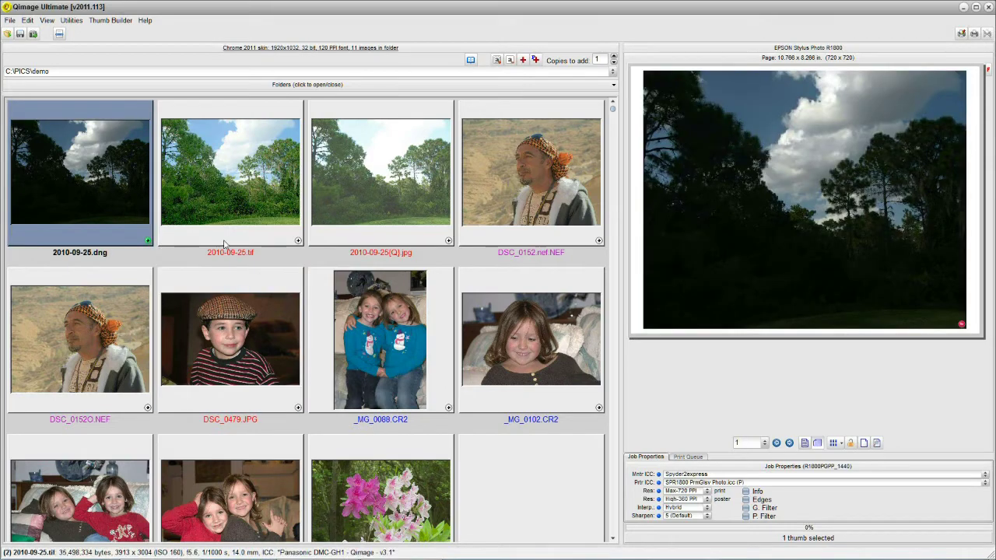
{"action": "left_click", "coordinate": [448, 241]}
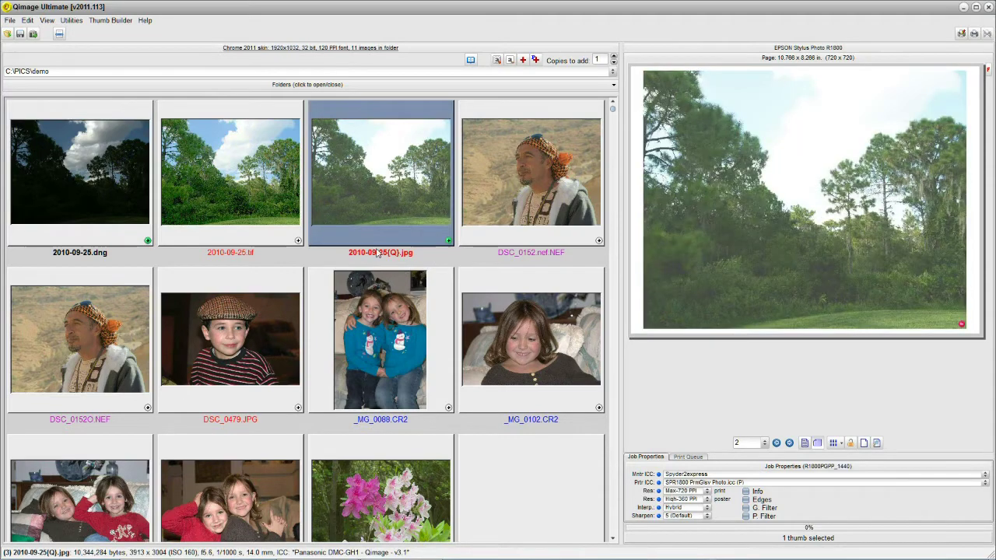
{"action": "left_click", "coordinate": [296, 240]}
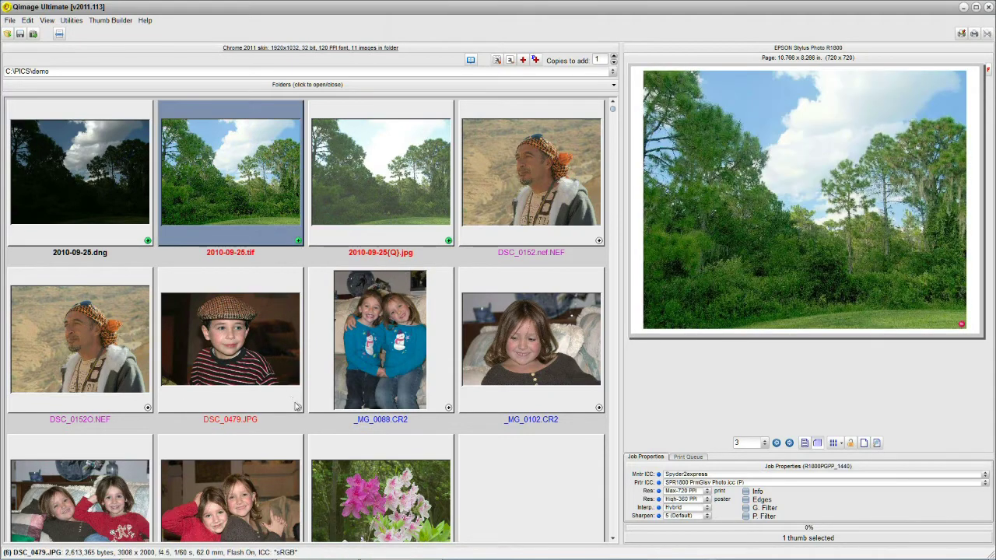
{"action": "left_click", "coordinate": [298, 407]}
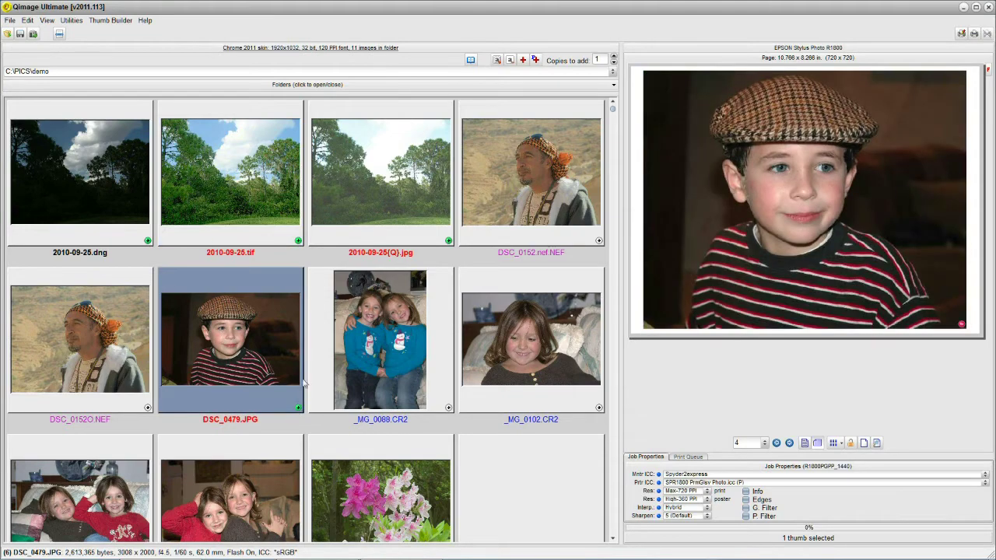
Return to page 1 of the print preview and open its photo 2010-09-25.dng in the image editor
{"action": "left_click", "coordinate": [777, 444]}
{"action": "left_click", "coordinate": [776, 443]}
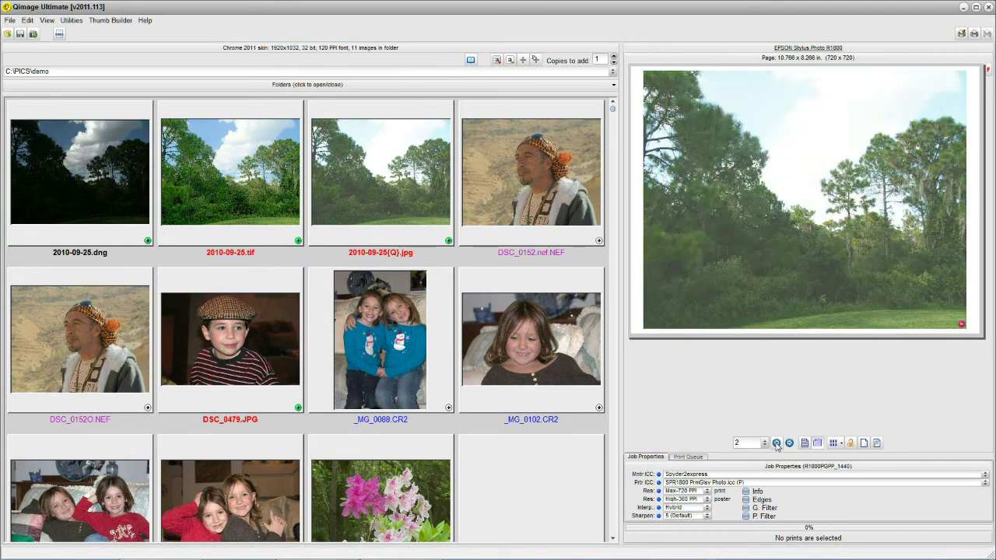
{"action": "left_click", "coordinate": [776, 444]}
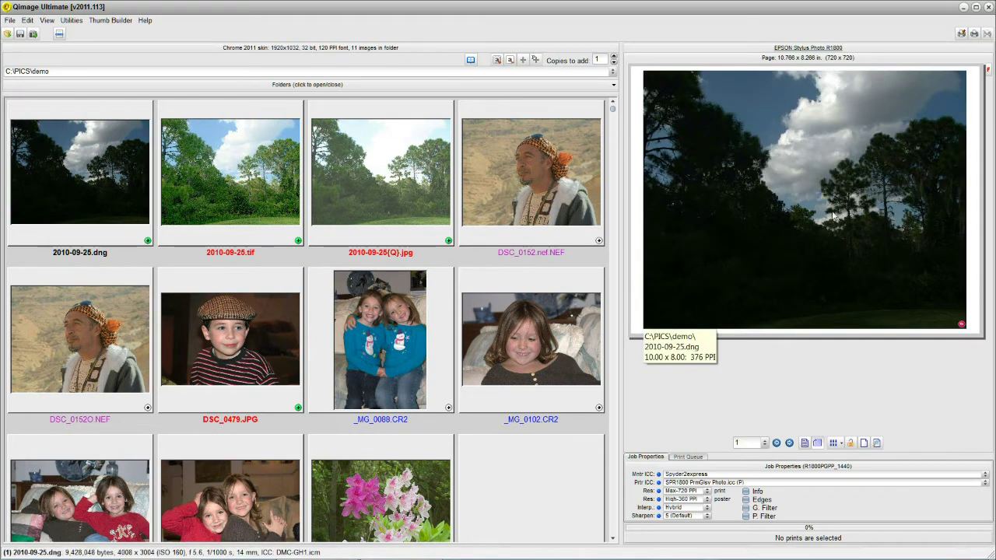
{"action": "double_click", "coordinate": [786, 189]}
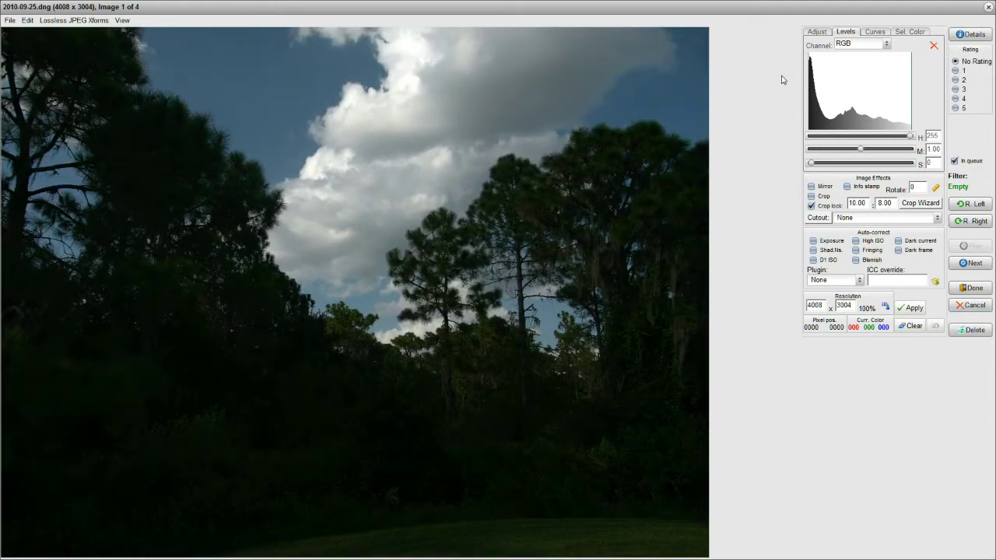
Try brightness 38 and contrast 38 on the dark landscape photo, apply them, and clear the filter again
{"action": "left_click", "coordinate": [817, 33]}
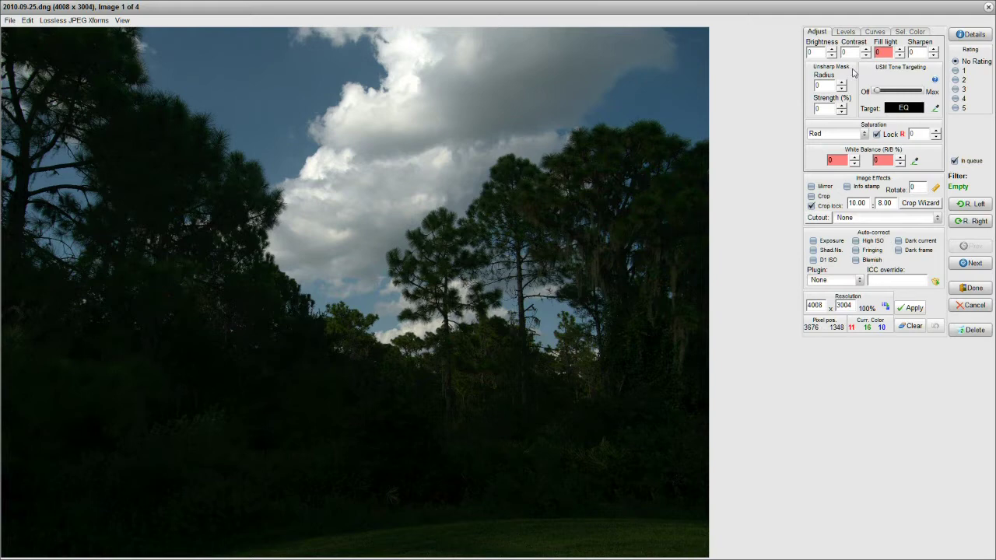
{"action": "left_click", "coordinate": [832, 49]}
{"action": "left_click", "coordinate": [831, 51]}
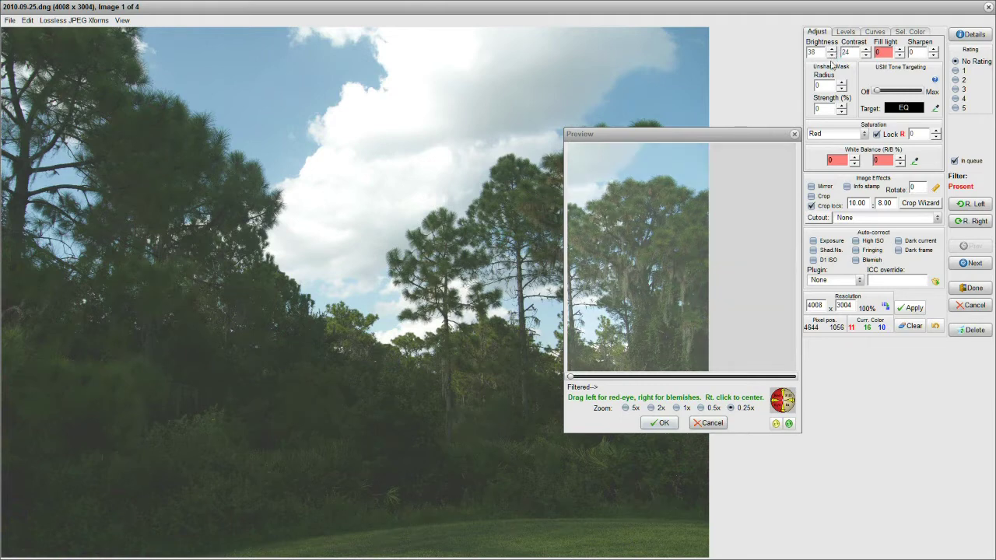
{"action": "left_click", "coordinate": [865, 49]}
{"action": "left_click", "coordinate": [864, 49]}
{"action": "left_click", "coordinate": [865, 49]}
{"action": "left_click", "coordinate": [865, 49]}
{"action": "left_click", "coordinate": [865, 49]}
{"action": "left_click", "coordinate": [865, 49]}
{"action": "left_click", "coordinate": [865, 49]}
{"action": "left_click", "coordinate": [865, 49]}
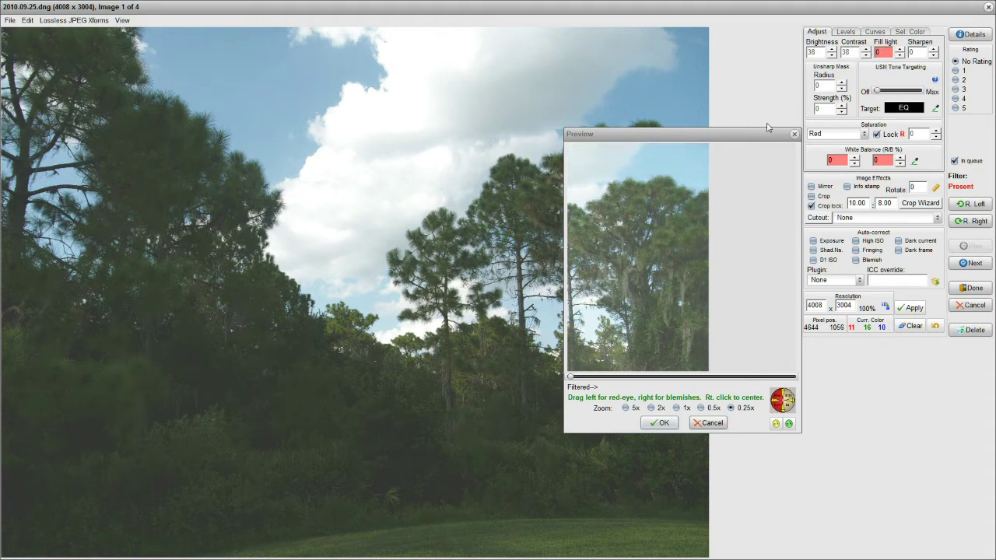
{"action": "left_click", "coordinate": [655, 426]}
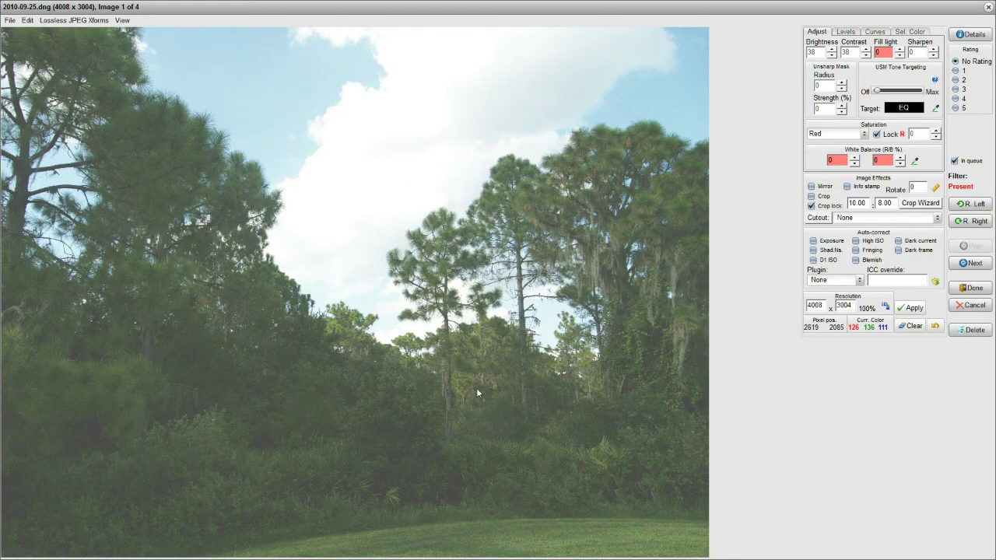
{"action": "left_click", "coordinate": [911, 327]}
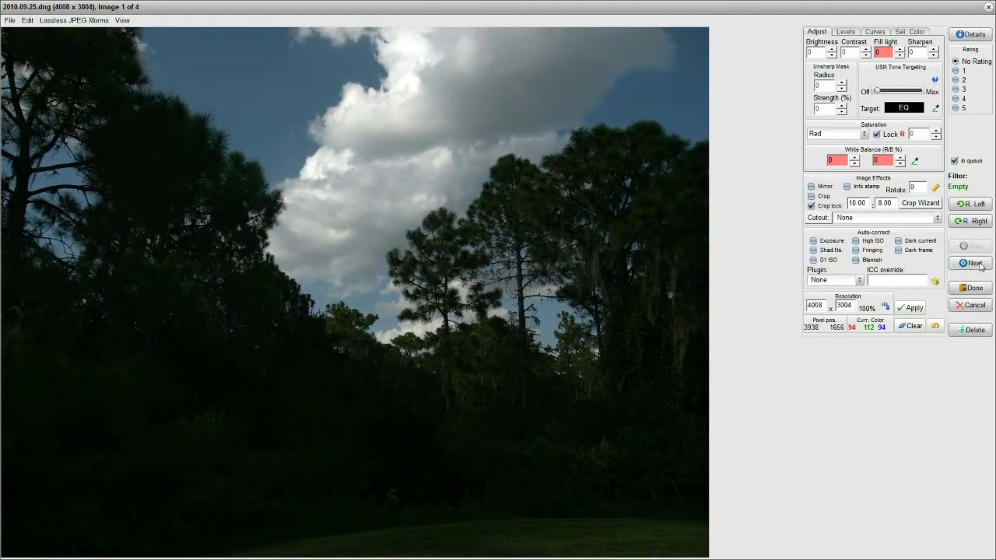
Go to 2010-09-25{Q}.jpg and examine the brightness, contrast and RGB levels settings stored in its filter
{"action": "key", "text": "Page_Down"}
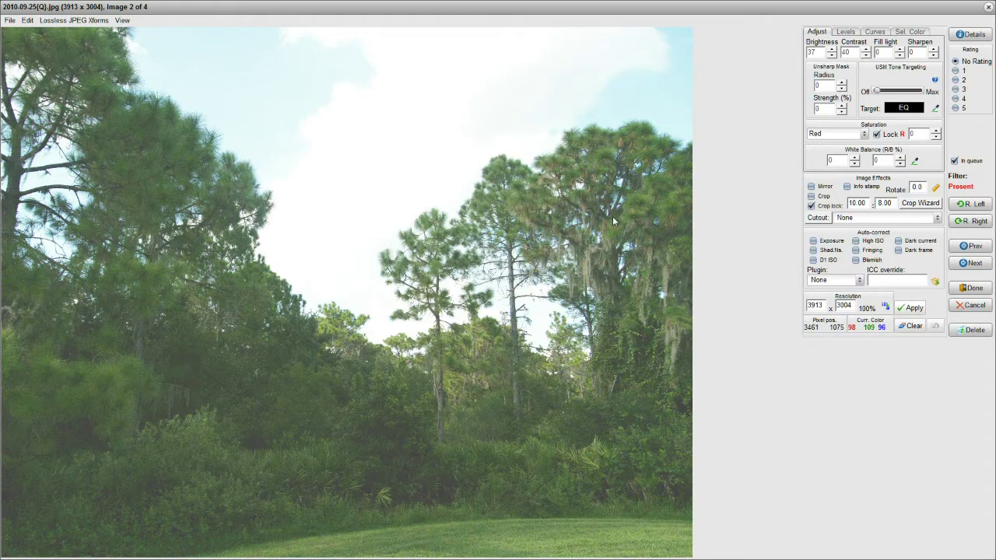
{"action": "left_click", "coordinate": [851, 34]}
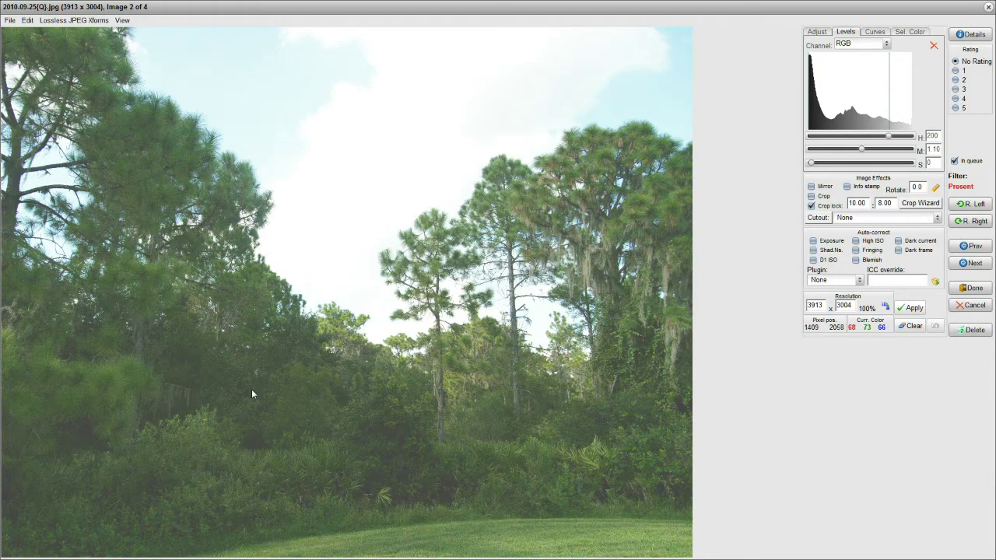
{"action": "left_click", "coordinate": [817, 32]}
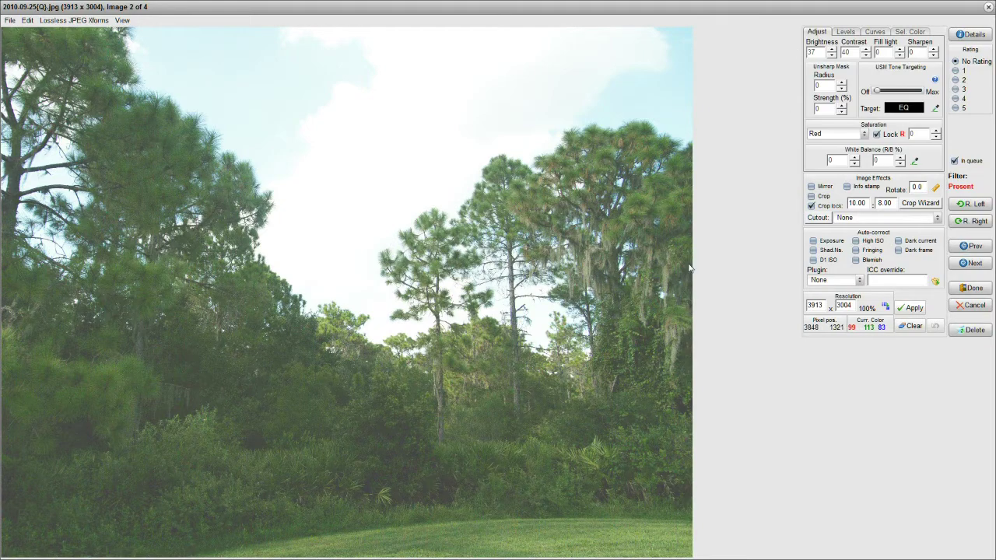
Try a fill light of 0 on 2010-09-25.tif, apply it, and restore the fill light to 20
{"action": "left_click", "coordinate": [972, 265]}
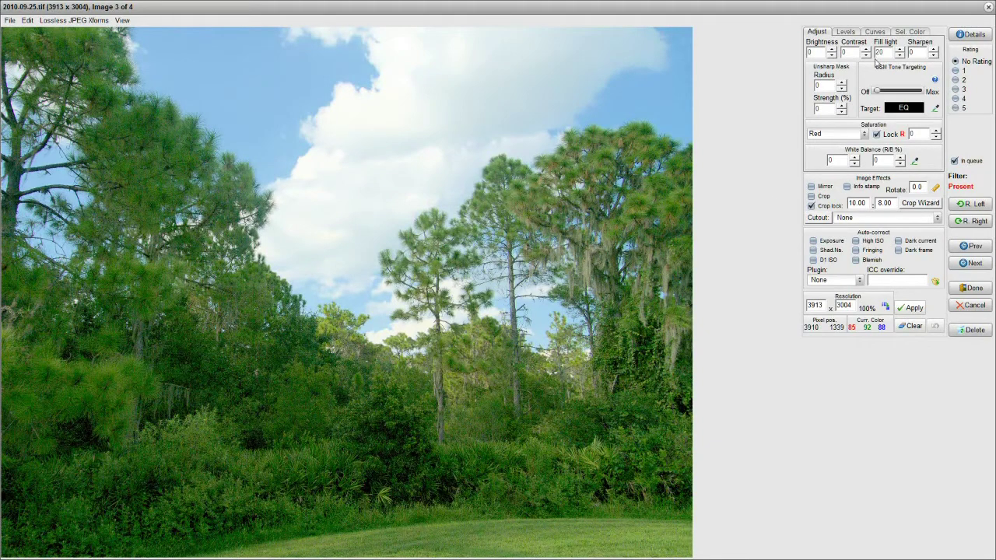
{"action": "double_click", "coordinate": [879, 52]}
{"action": "type", "text": "0"}
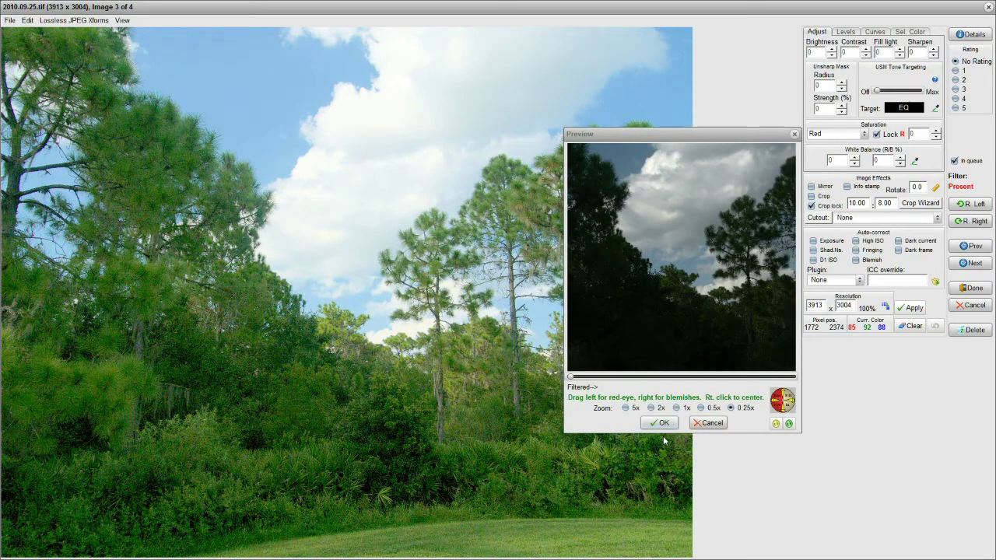
{"action": "left_click", "coordinate": [661, 422]}
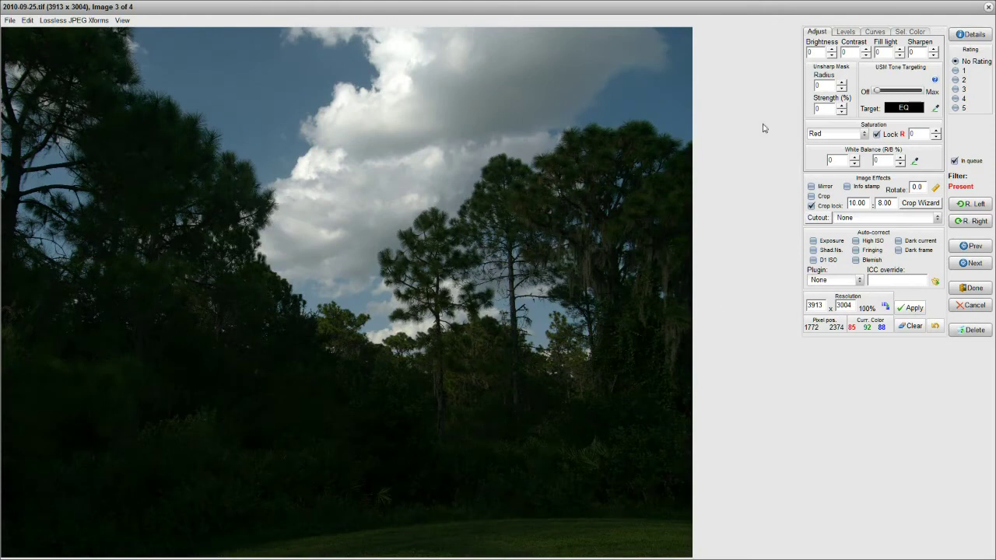
{"action": "left_click", "coordinate": [899, 50]}
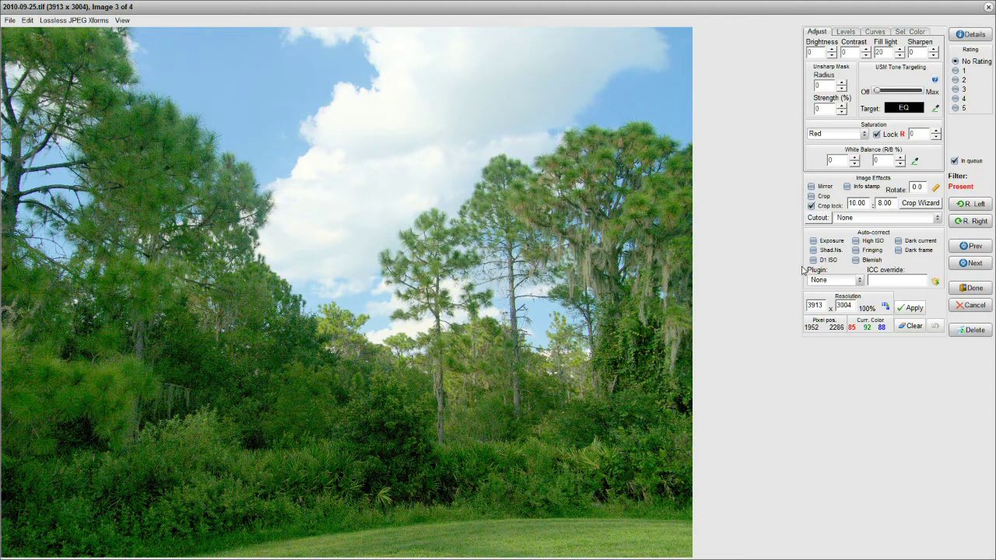
Compare the brightness-and-contrast version 2010-09-25{Q}.jpg with the fill-light version 2010-09-25.tif by switching back and forth
{"action": "left_click", "coordinate": [979, 247]}
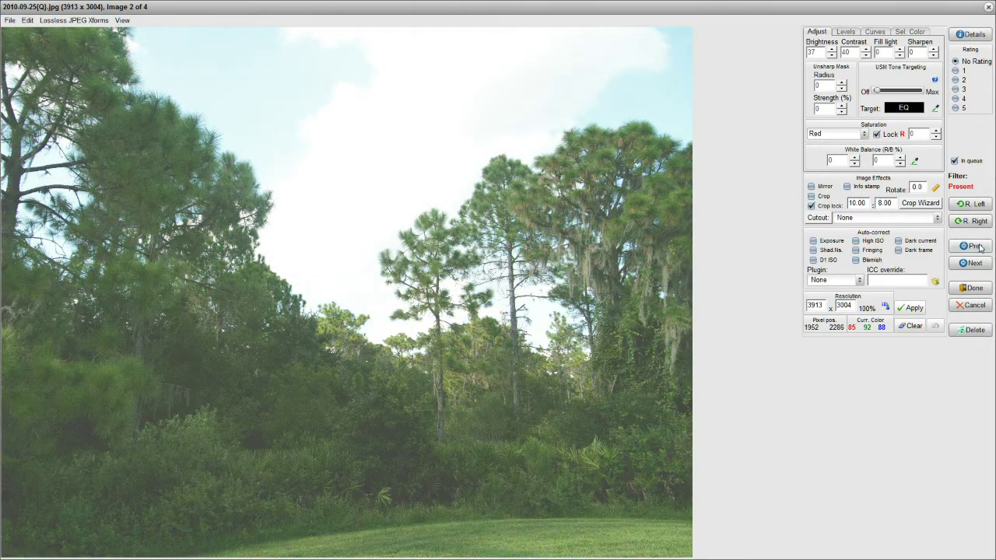
{"action": "left_click", "coordinate": [974, 264]}
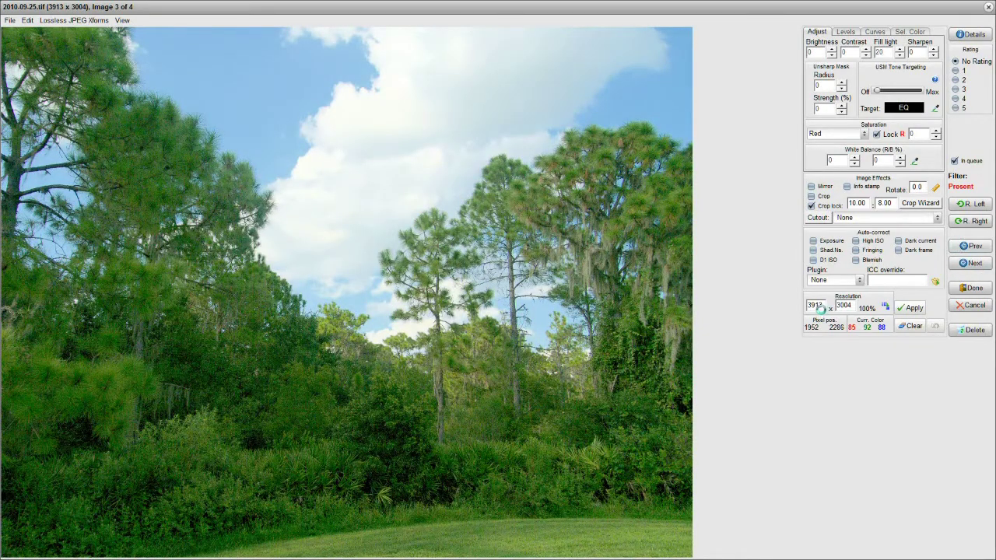
{"action": "key", "text": "Page_Up"}
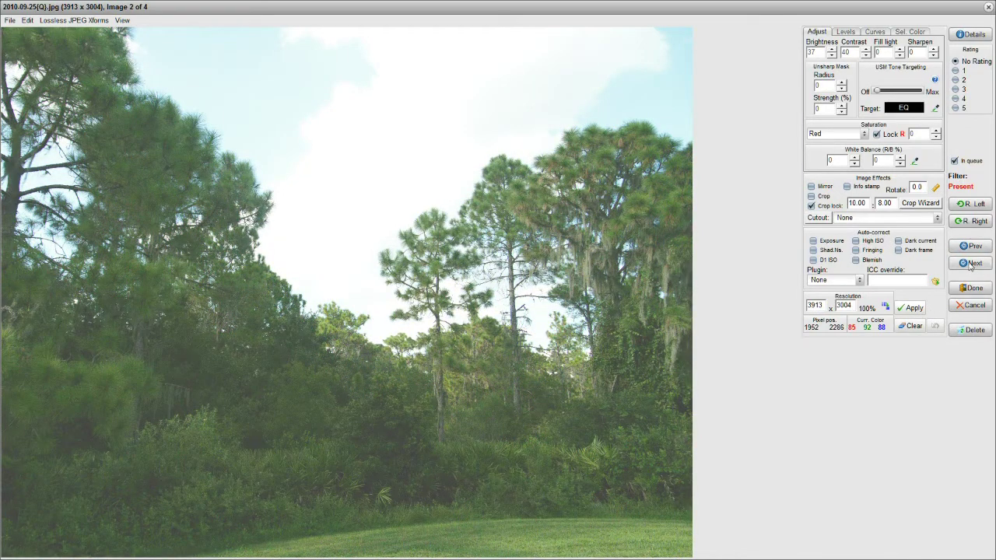
{"action": "key", "text": "Page_Down"}
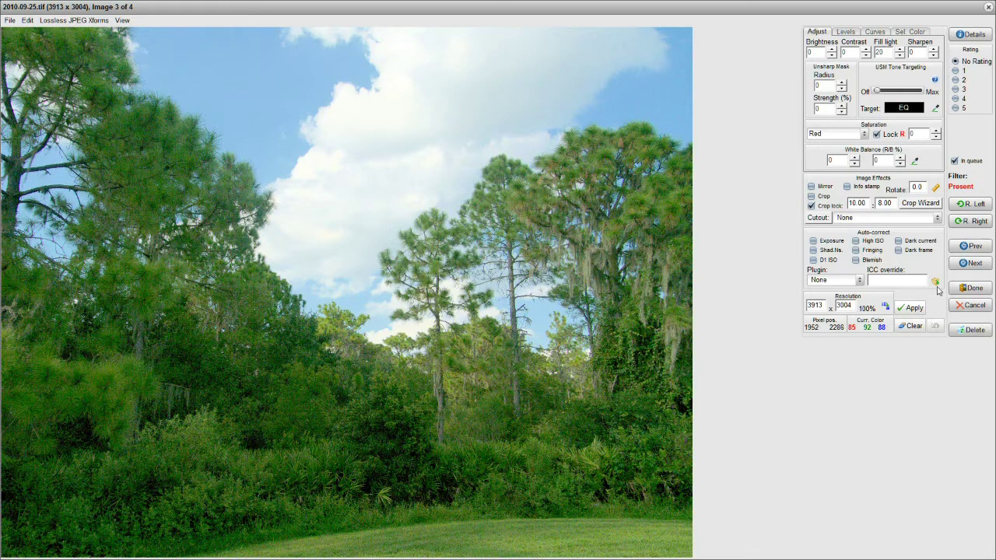
Clear the existing filter on DSC_0479.JPG and apply a white balance sampled from the boy's white undershirt collar
{"action": "left_click", "coordinate": [972, 266]}
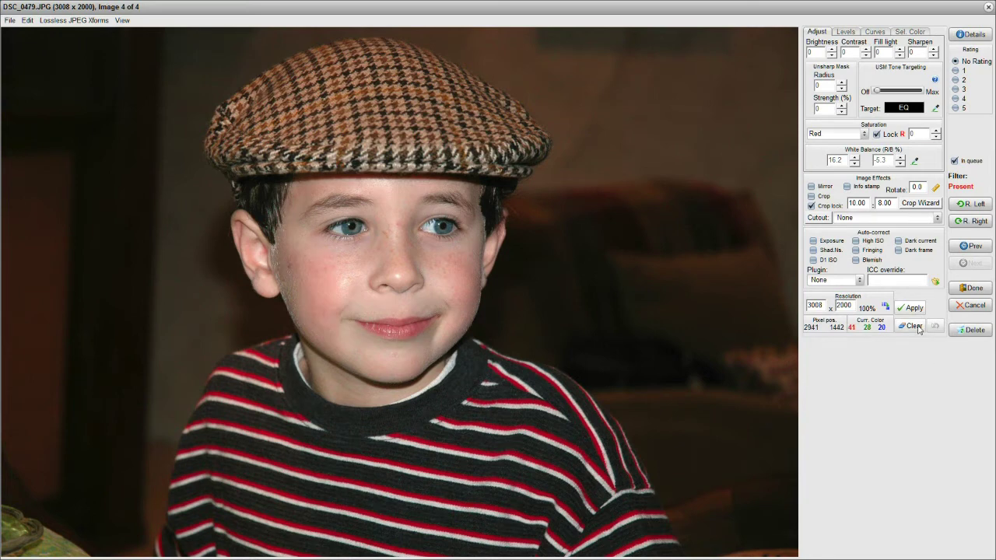
{"action": "key", "text": "ctrl+z"}
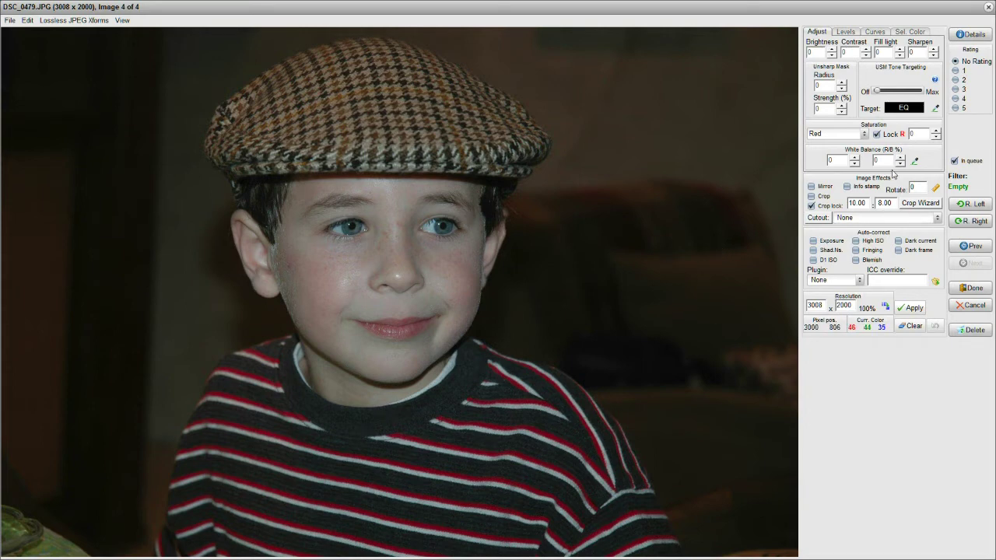
{"action": "left_click", "coordinate": [915, 162]}
{"action": "left_click", "coordinate": [448, 367]}
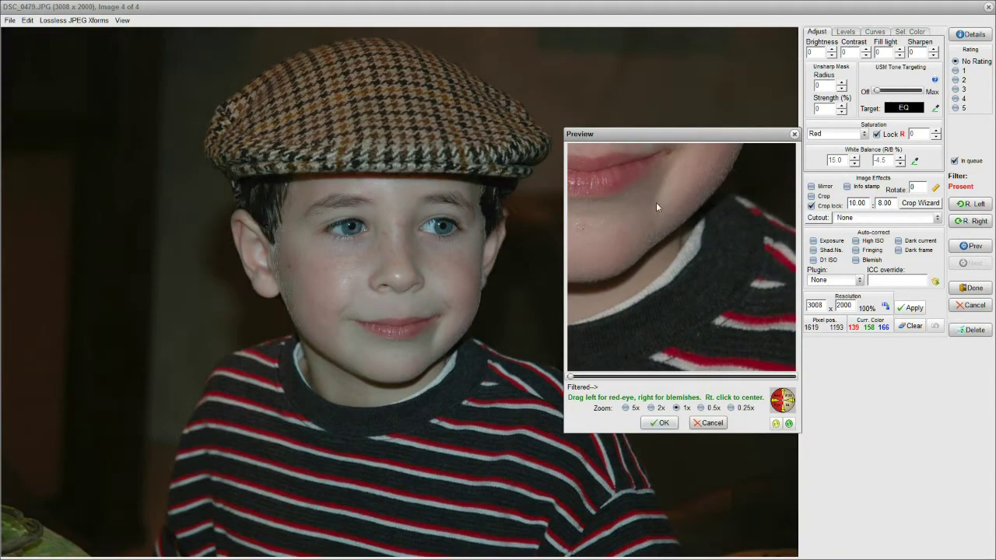
{"action": "left_click", "coordinate": [653, 423]}
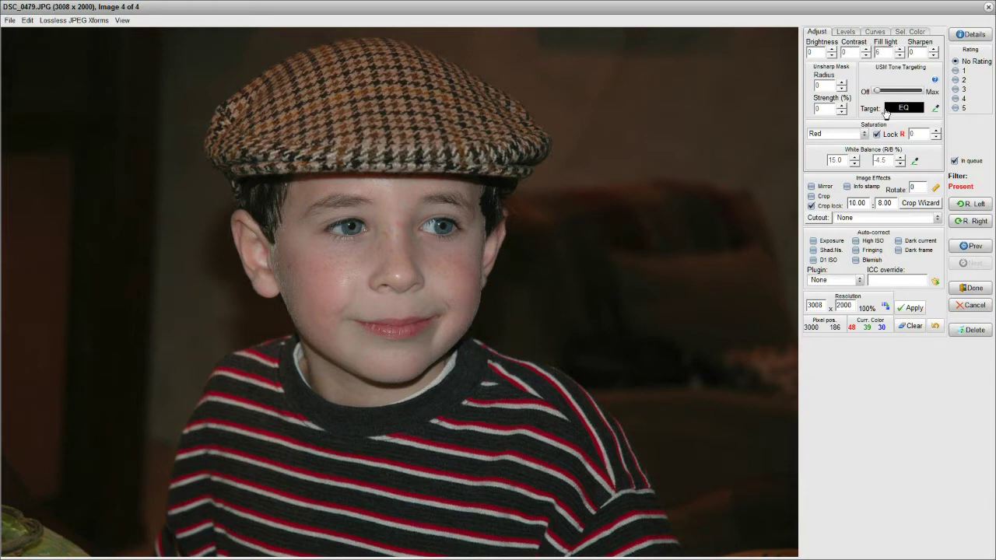
Try fill light values of 6 and 3 on the boy's portrait, and set the fill light back to 0
{"action": "left_click", "coordinate": [682, 289]}
{"action": "left_click", "coordinate": [659, 423]}
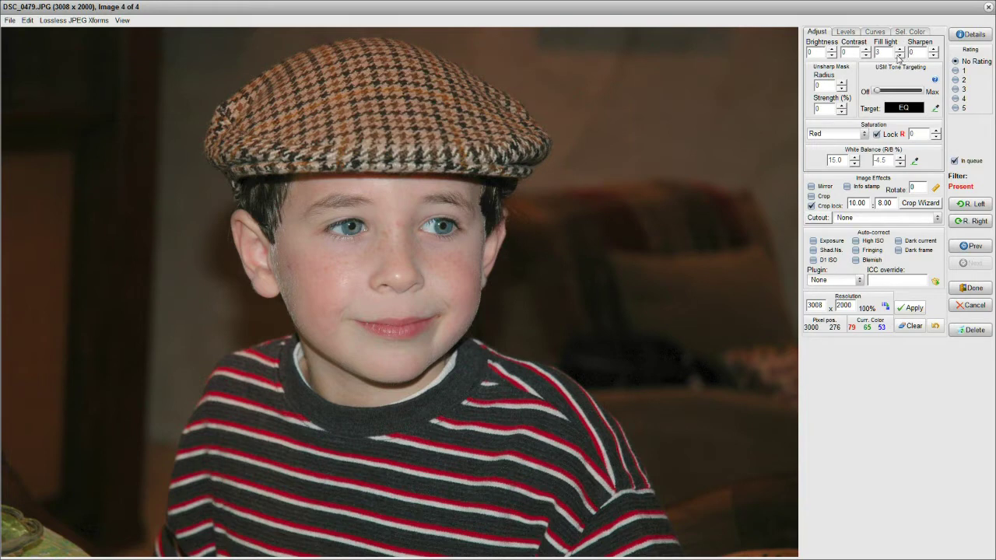
{"action": "left_click", "coordinate": [831, 112]}
{"action": "left_click", "coordinate": [659, 423]}
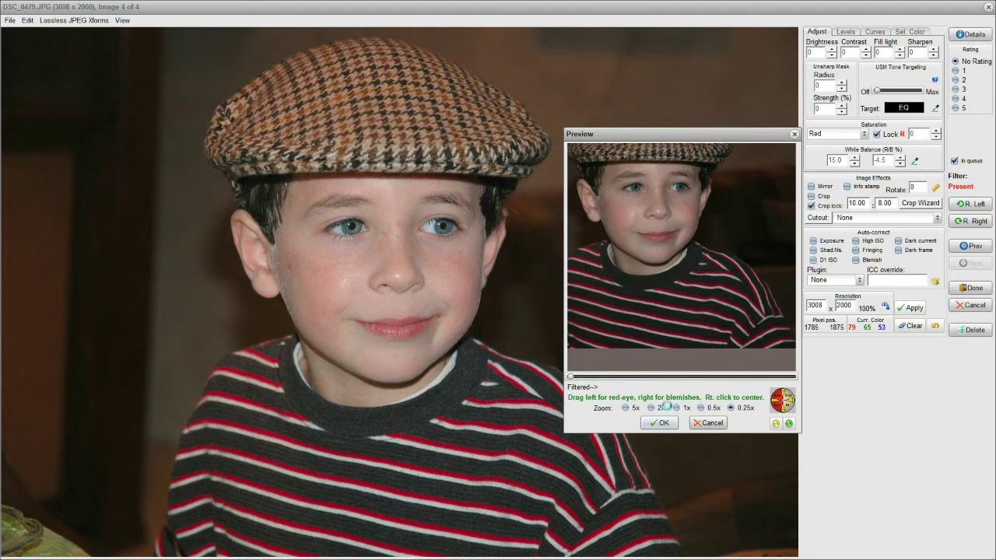
Set the portrait's RGB levels to a highlight value of 197 and a midtone value of 0.96, and apply them
{"action": "left_click", "coordinate": [844, 32]}
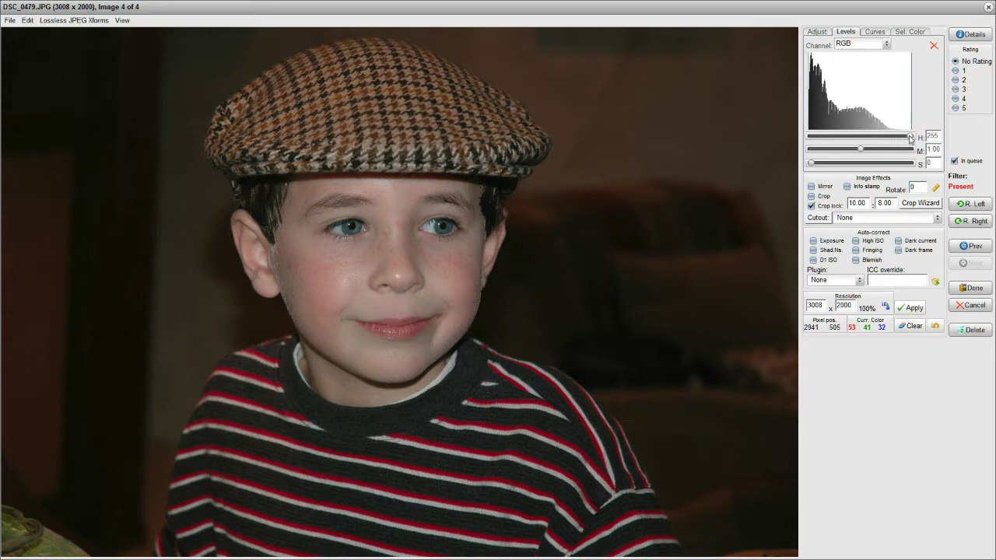
{"action": "left_click_drag", "start_coordinate": [910, 138], "coordinate": [885, 141]}
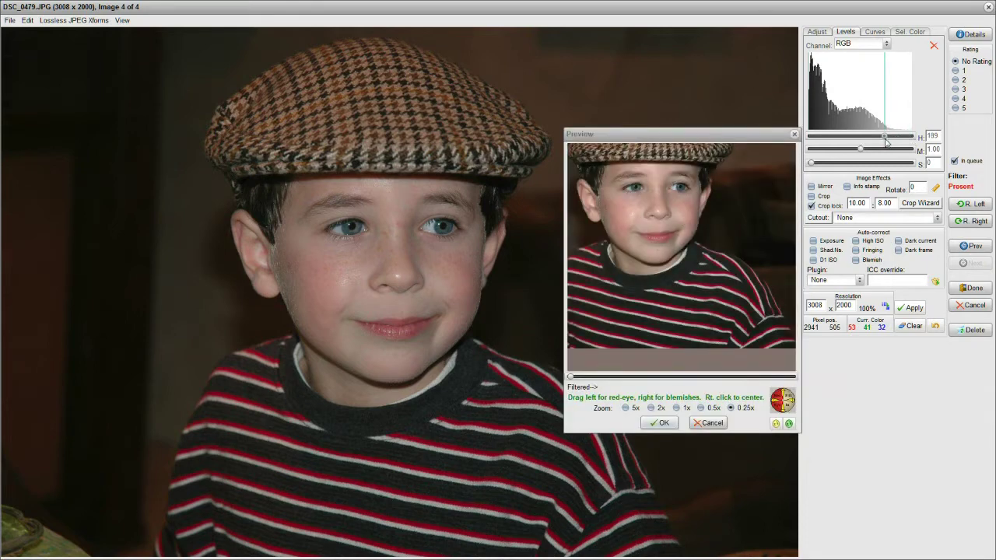
{"action": "left_click_drag", "start_coordinate": [885, 141], "coordinate": [888, 143]}
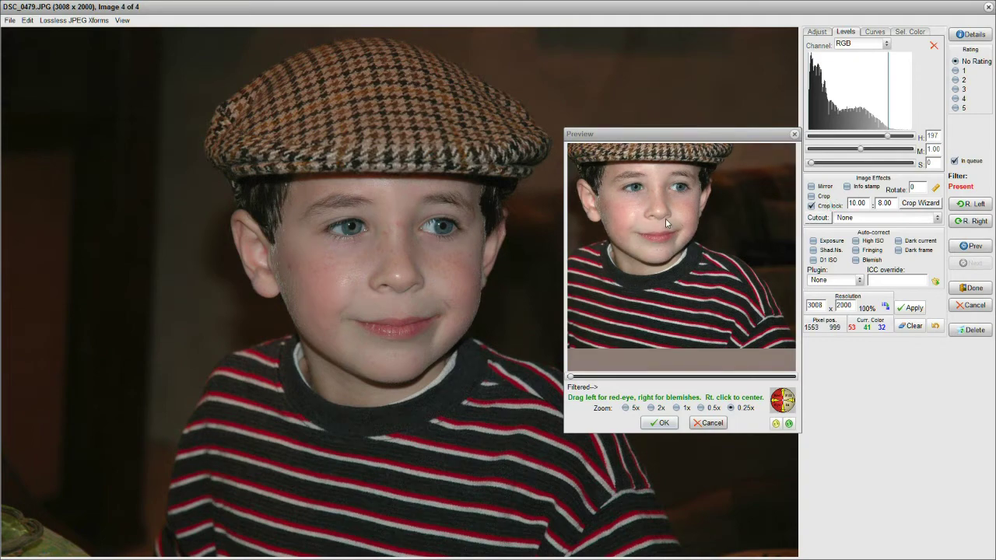
{"action": "left_click", "coordinate": [660, 423]}
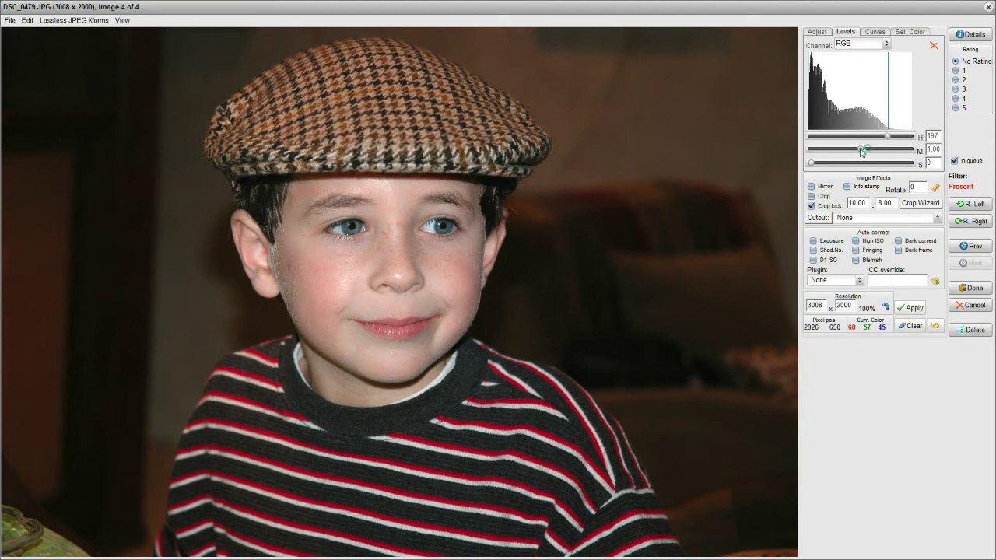
{"action": "left_click_drag", "start_coordinate": [862, 150], "coordinate": [860, 152]}
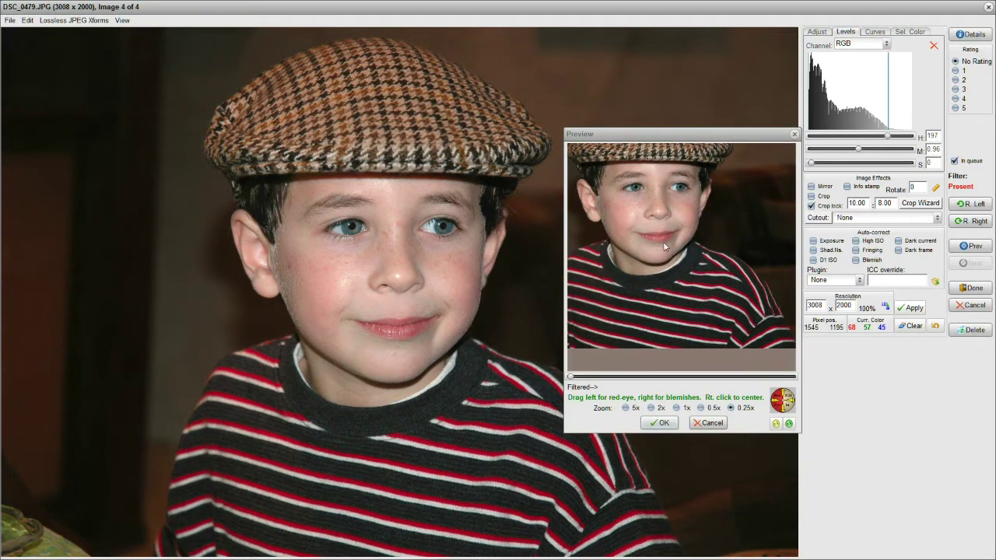
{"action": "left_click", "coordinate": [660, 423]}
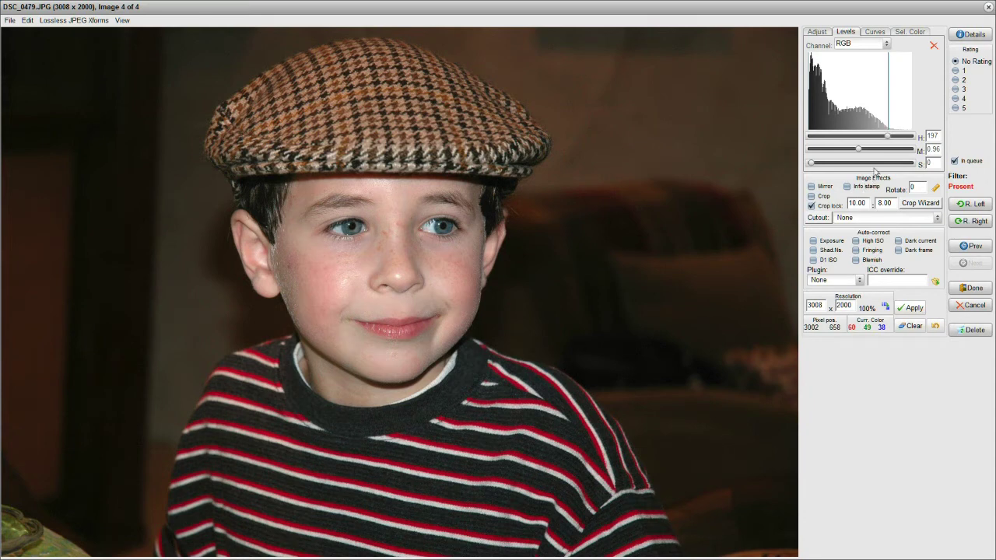
Set the boy portrait's RGB highlight level to 199, apply it, and associate the filter with the current image only
{"action": "left_click_drag", "start_coordinate": [889, 139], "coordinate": [890, 138]}
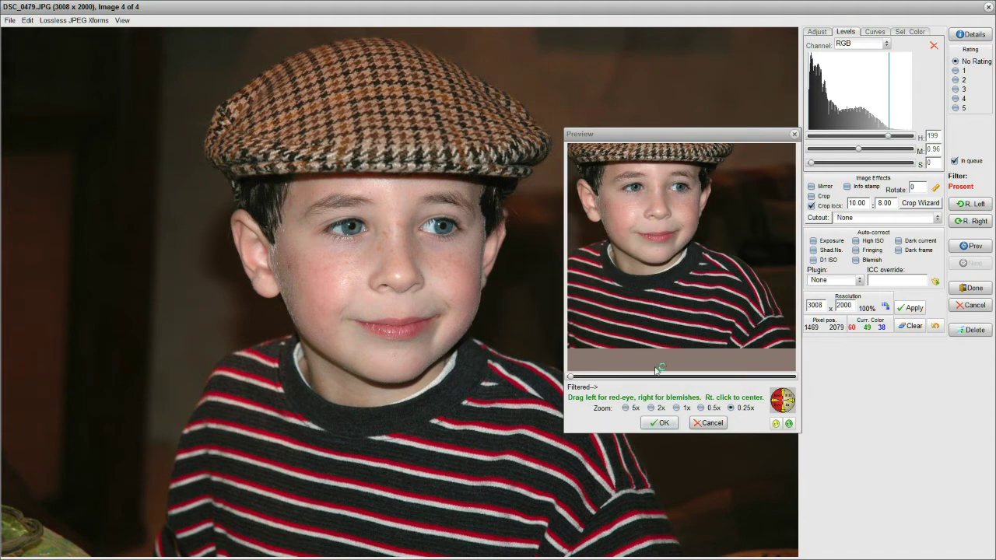
{"action": "left_click", "coordinate": [660, 422]}
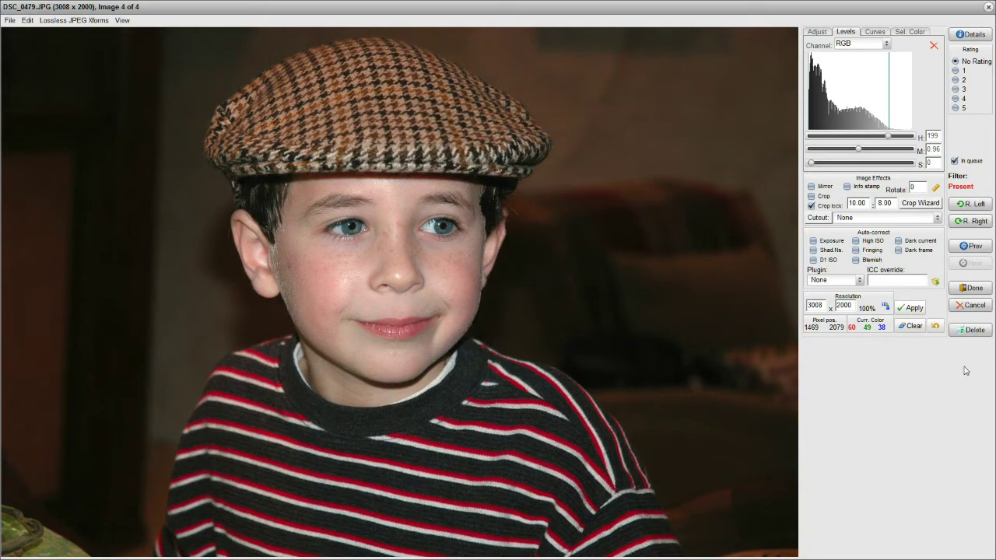
{"action": "left_click", "coordinate": [969, 289]}
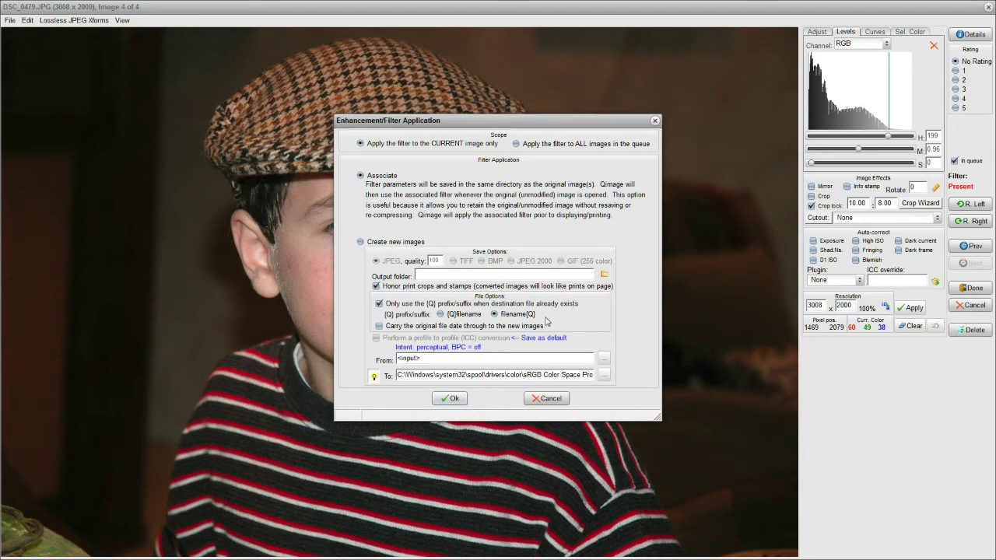
{"action": "left_click", "coordinate": [449, 399]}
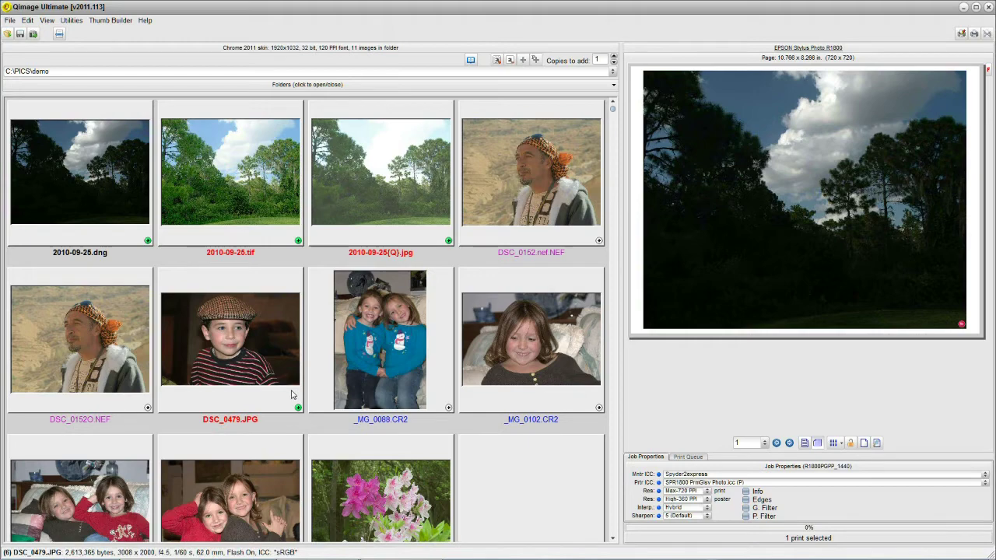
Clear the print queue, removing the dark landscape photo 2010-09-25.dng from the page
{"action": "scroll", "coordinate": [292, 394], "scroll_direction": "down", "scroll_amount": 2}
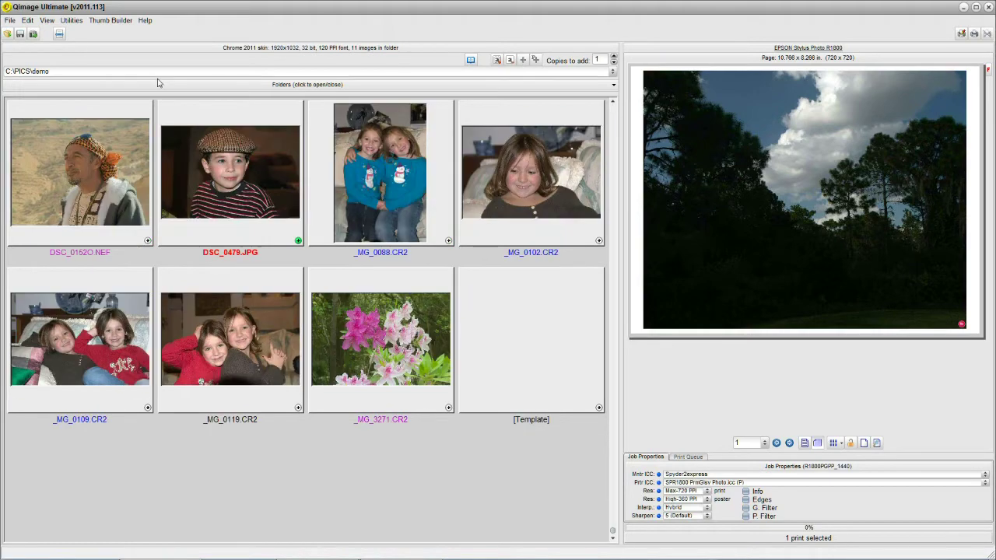
{"action": "right_click", "coordinate": [799, 188]}
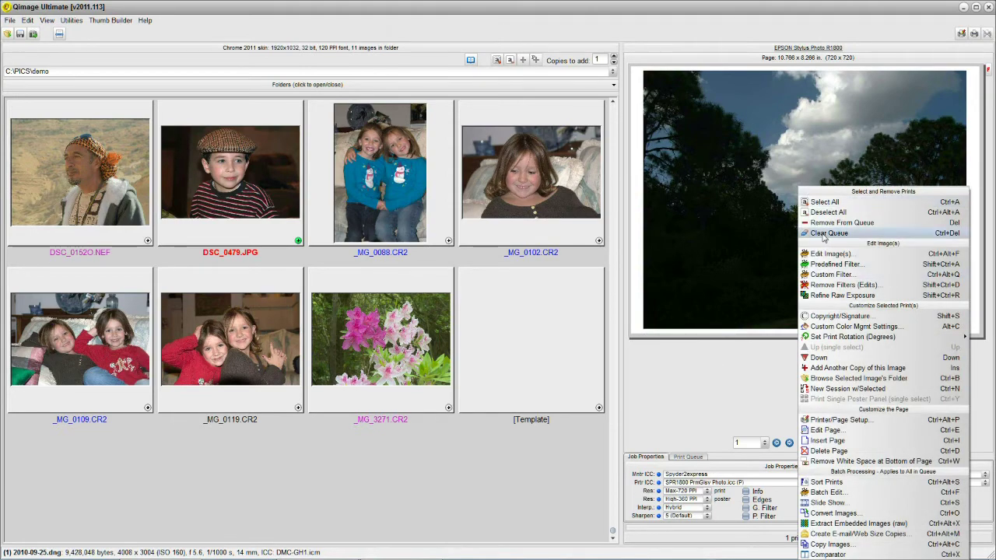
{"action": "left_click", "coordinate": [823, 235]}
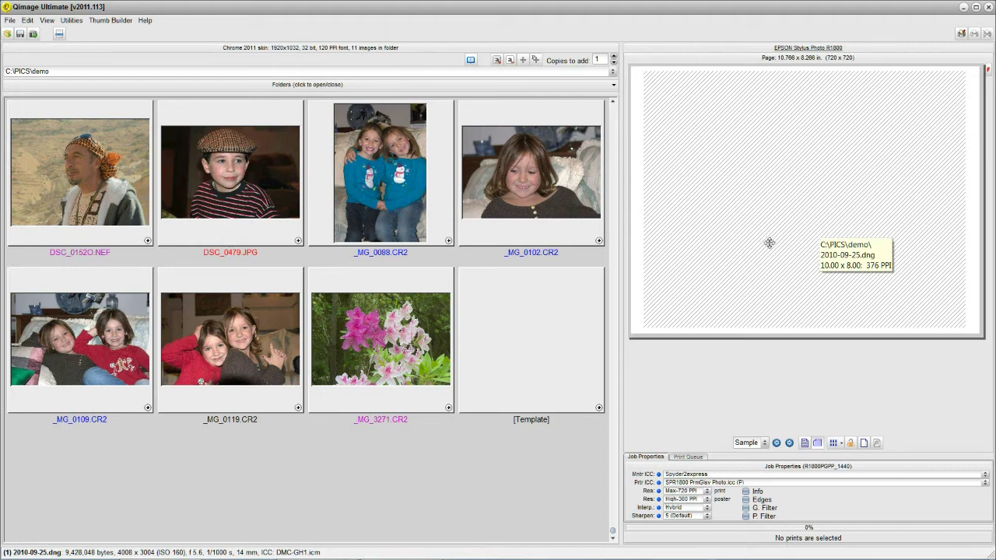
Add _MG_0102.CR2, _MG_0109.CR2, _MG_0119.CR2 and DSC_0479.JPG to the print queue
{"action": "left_click", "coordinate": [597, 242]}
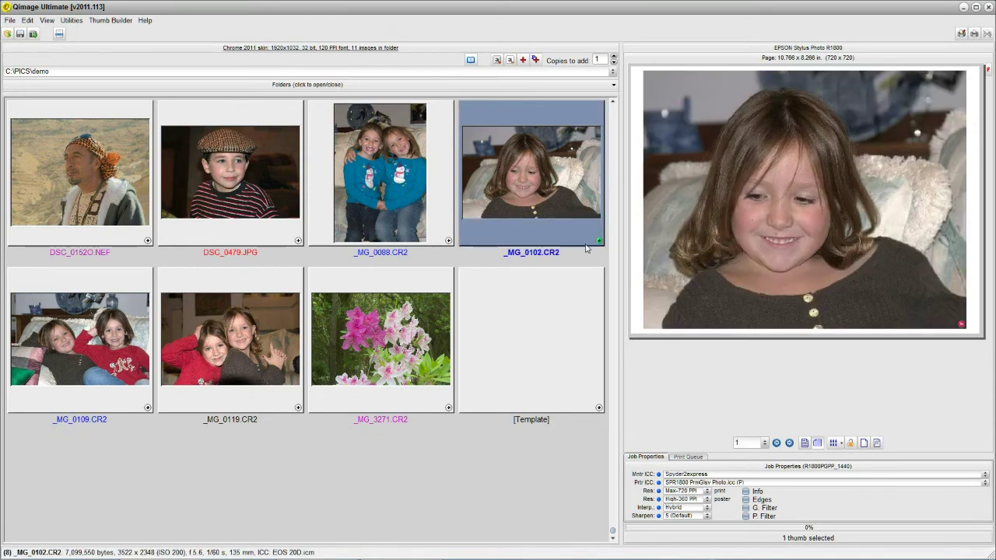
{"action": "left_click", "coordinate": [147, 407]}
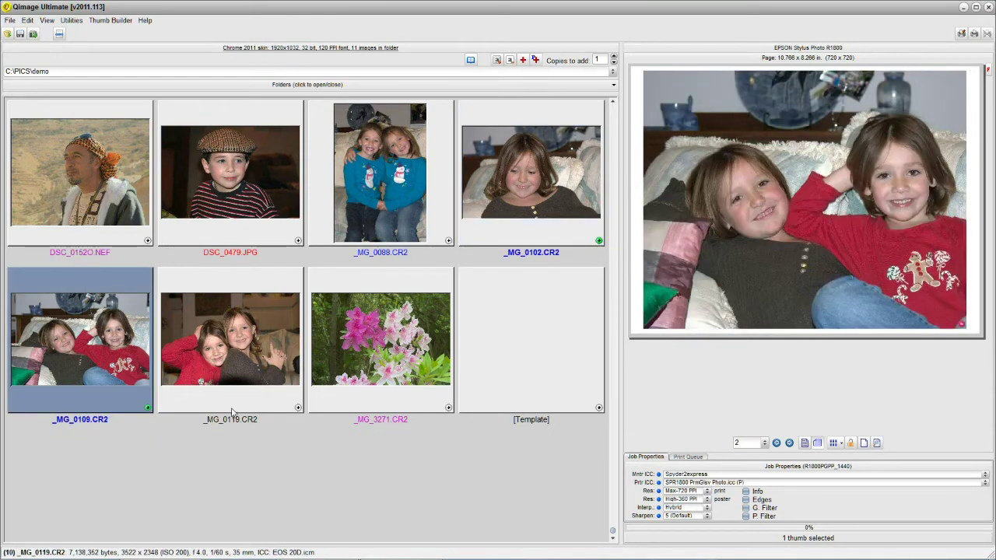
{"action": "left_click", "coordinate": [298, 408]}
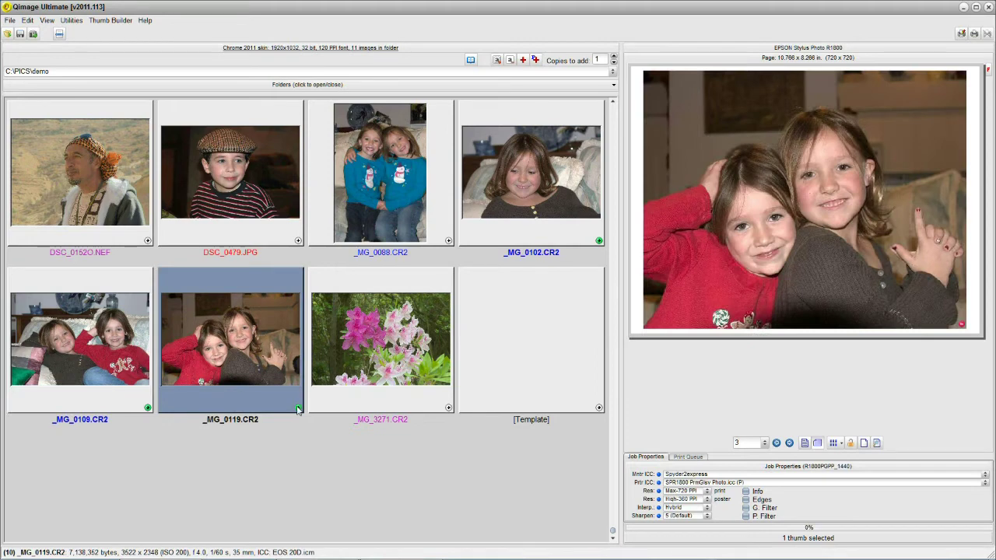
{"action": "left_click", "coordinate": [297, 241]}
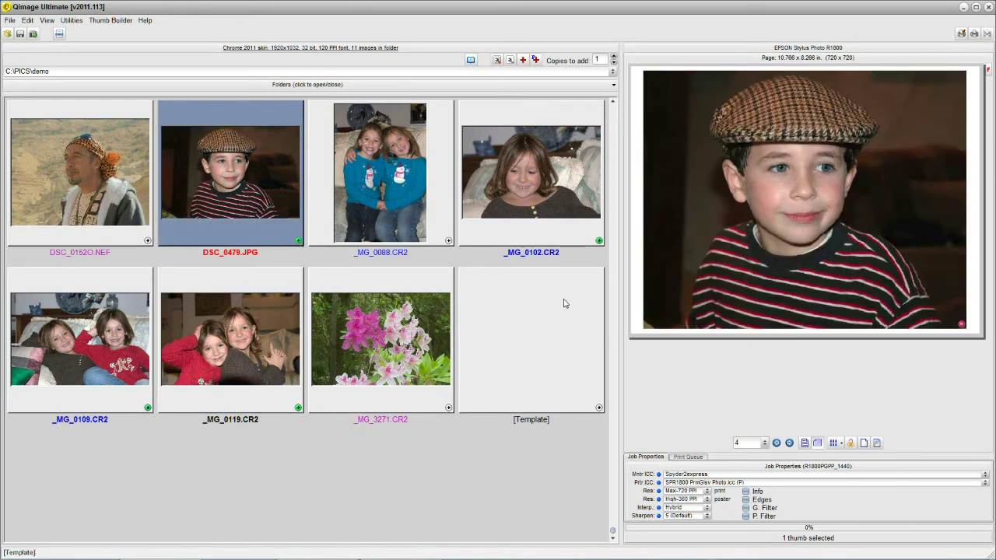
Go back to the first page of prints and open the queued photos in the image editor, showing _MG_0109.CR2
{"action": "left_click", "coordinate": [777, 443]}
{"action": "left_click", "coordinate": [776, 442]}
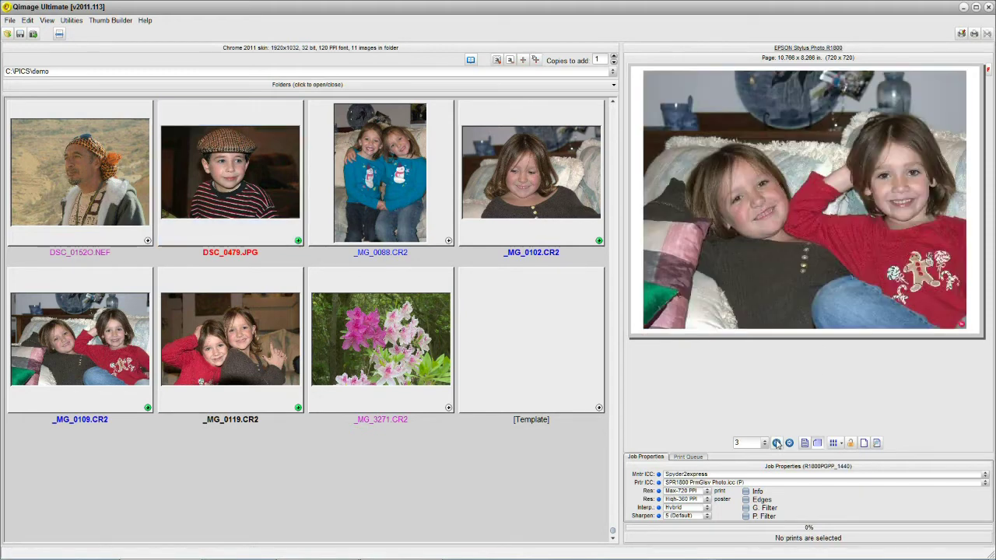
{"action": "left_click", "coordinate": [776, 442]}
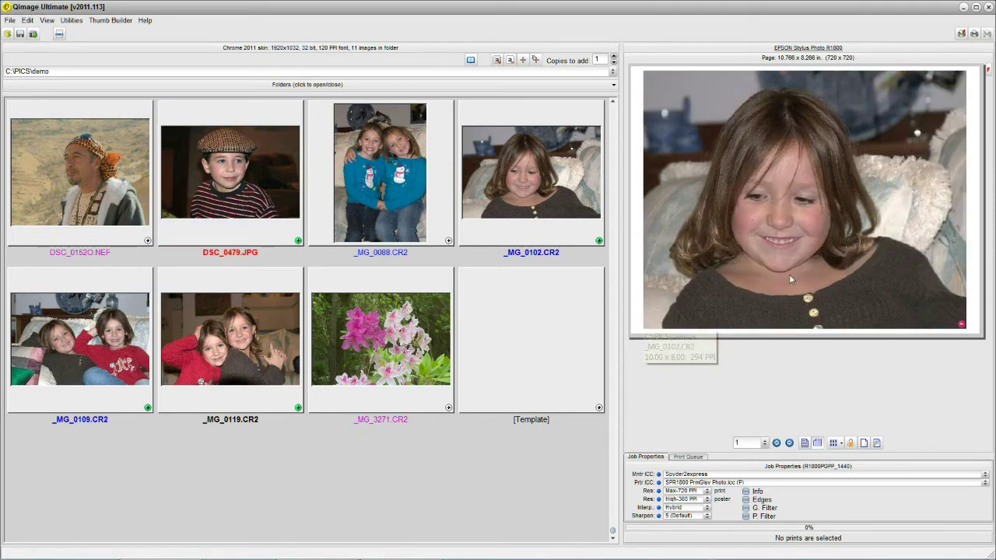
{"action": "double_click", "coordinate": [804, 212]}
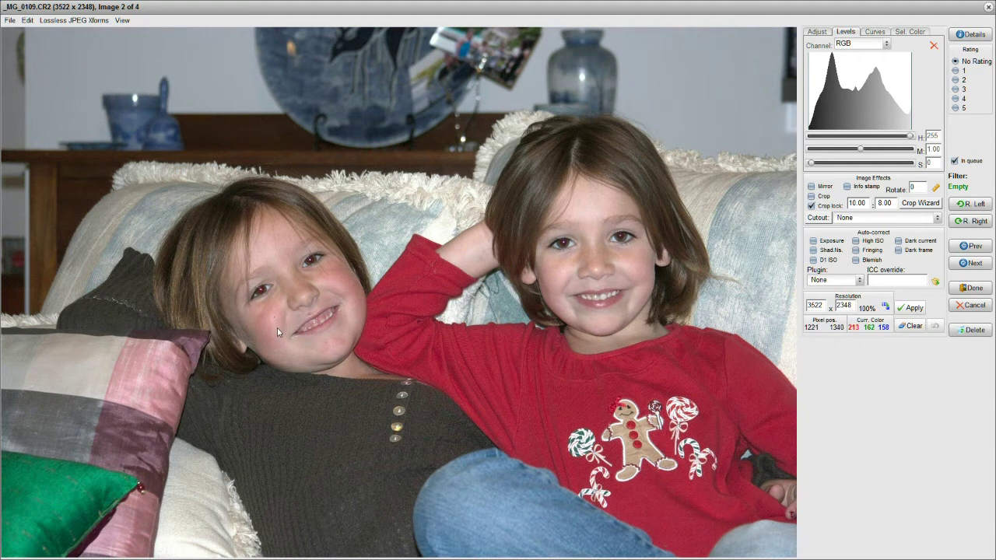
Correct the red-eye in both eyes of the girl in the dark sweater at 2x zoom, with a radius of -15 for each
{"action": "left_click", "coordinate": [262, 289]}
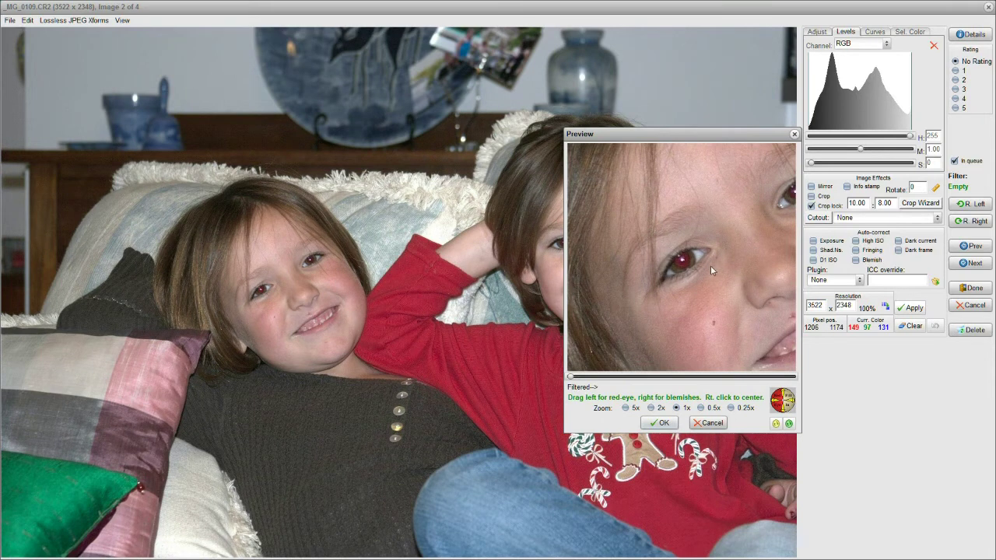
{"action": "left_click", "coordinate": [651, 410]}
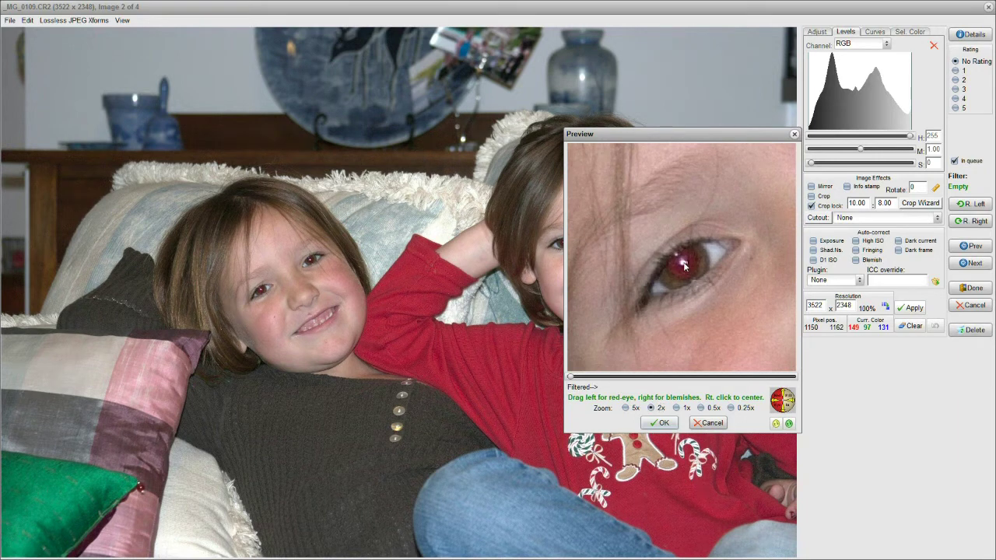
{"action": "left_click_drag", "start_coordinate": [669, 265], "coordinate": [668, 266]}
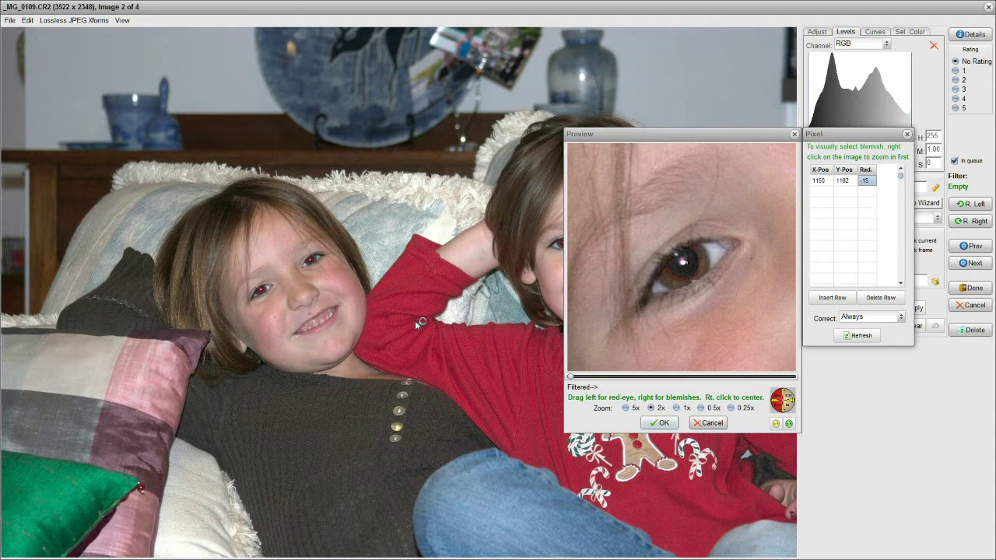
{"action": "left_click", "coordinate": [687, 257]}
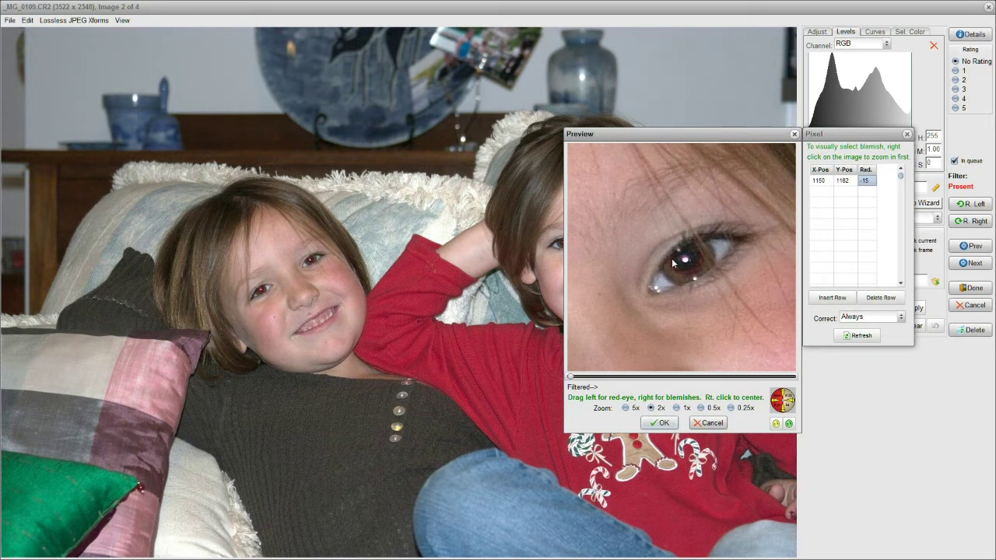
{"action": "left_click", "coordinate": [670, 258]}
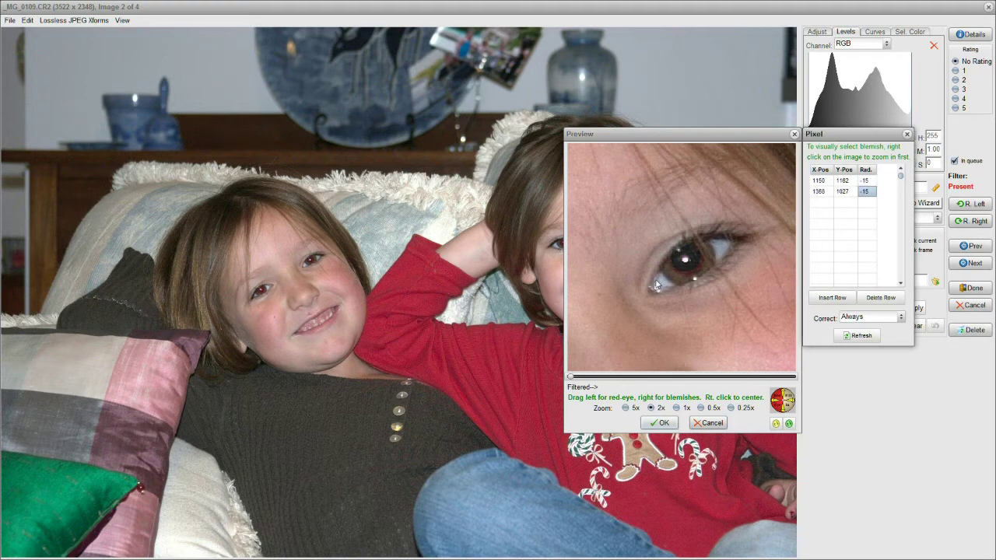
Correct the red-eye in the red-shirted girl's eye nearer the other girl with a radius of -18, and apply the corrections
{"action": "right_click", "coordinate": [558, 247]}
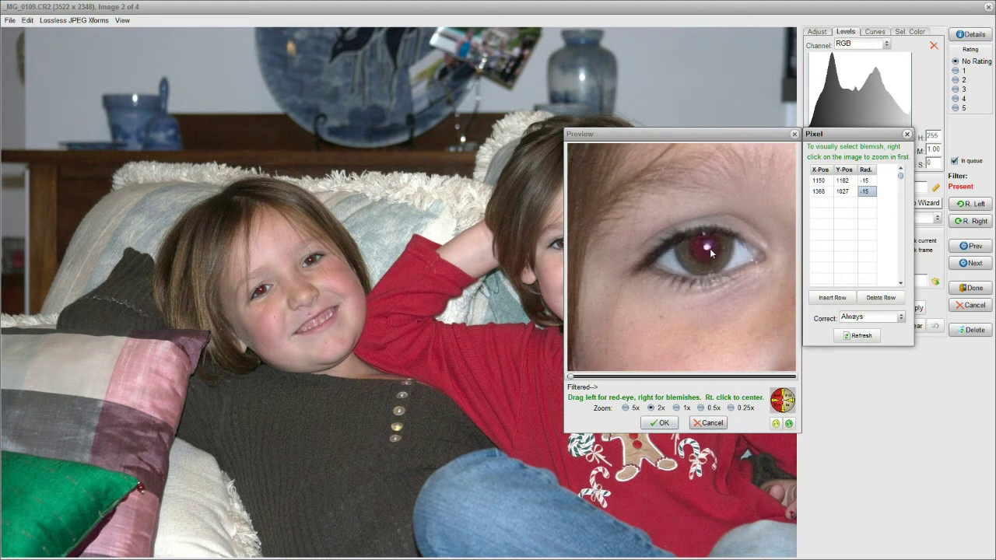
{"action": "left_click_drag", "start_coordinate": [709, 248], "coordinate": [705, 248]}
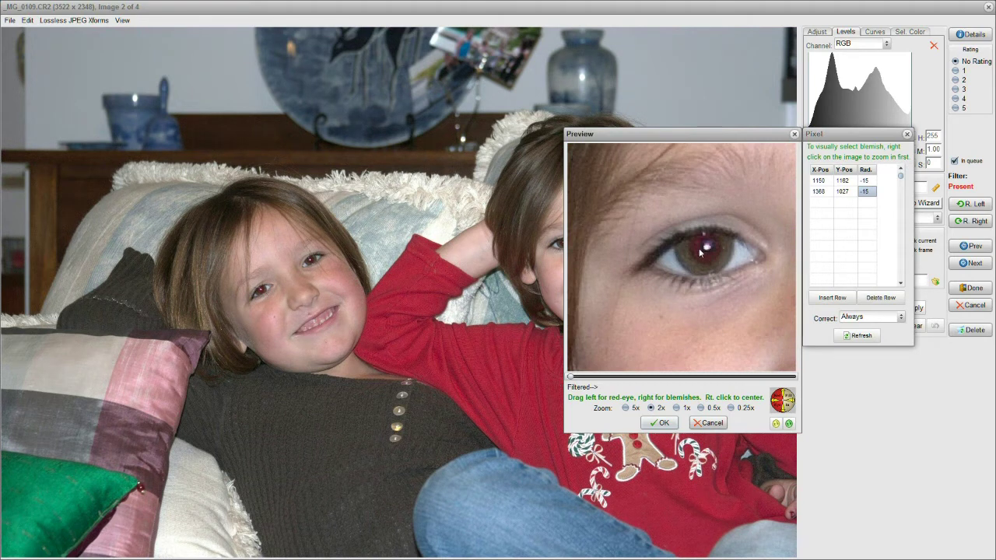
{"action": "left_click_drag", "start_coordinate": [691, 250], "coordinate": [689, 250]}
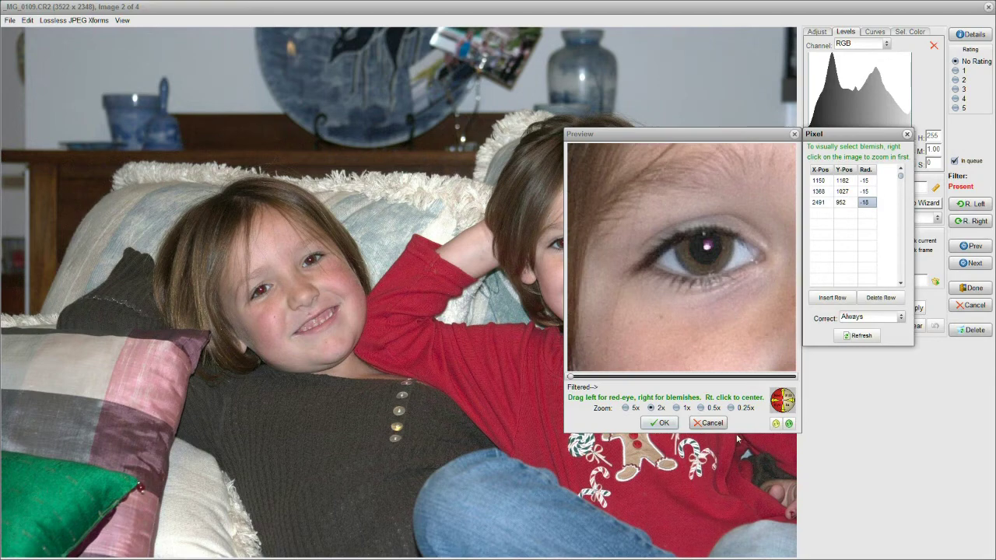
{"action": "left_click", "coordinate": [661, 422]}
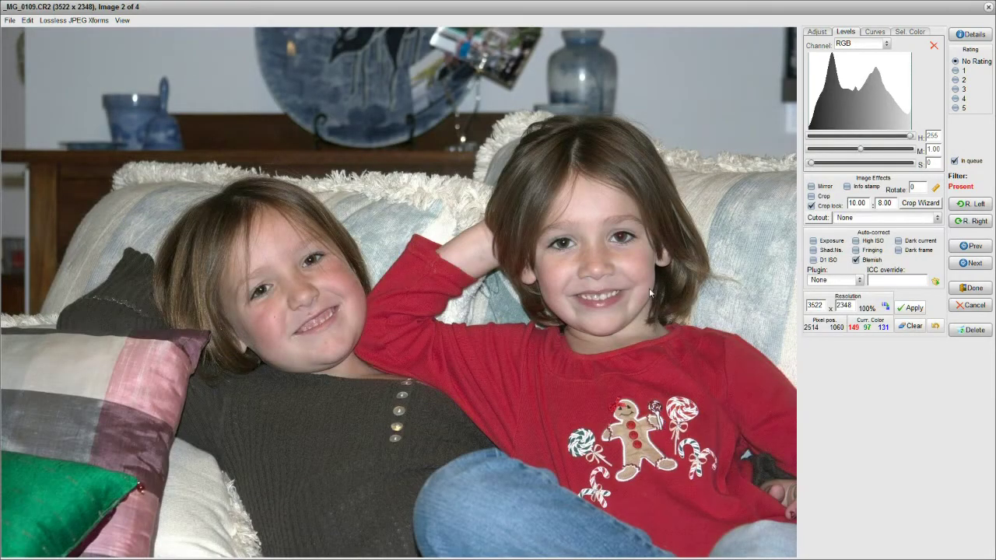
Correct the red-eye in the red-shirted girl's other eye at 2x zoom with a radius of -19, and apply it
{"action": "left_click", "coordinate": [622, 239]}
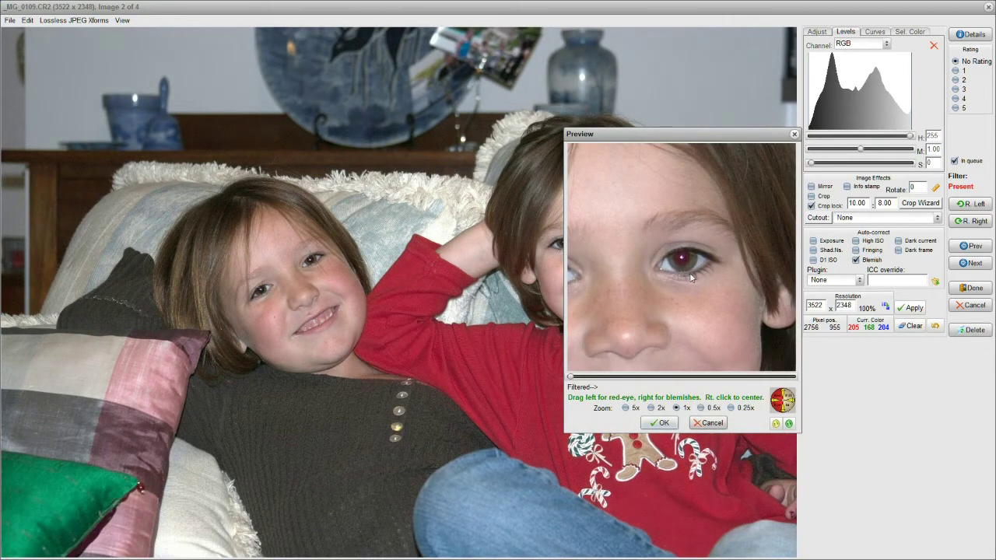
{"action": "left_click", "coordinate": [650, 408]}
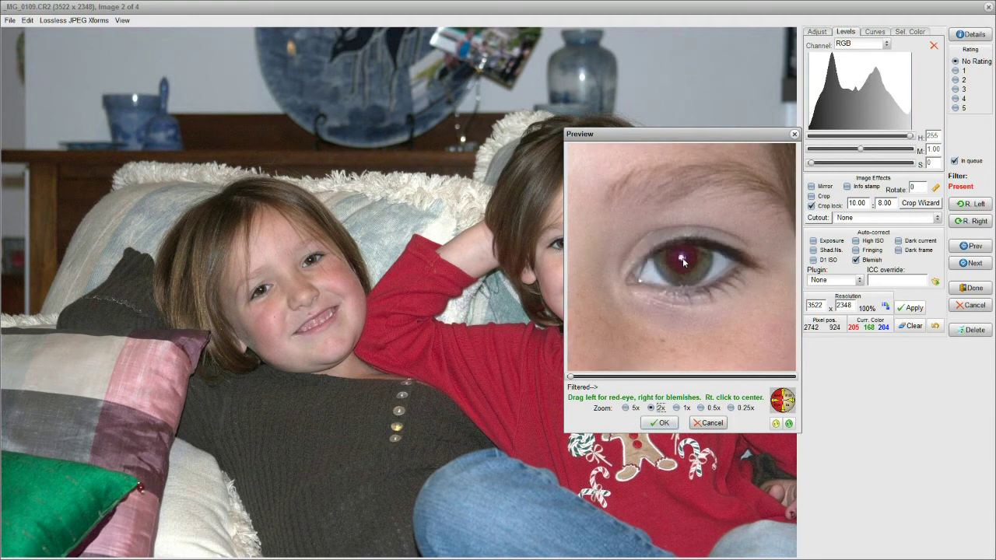
{"action": "left_click_drag", "start_coordinate": [682, 259], "coordinate": [662, 261]}
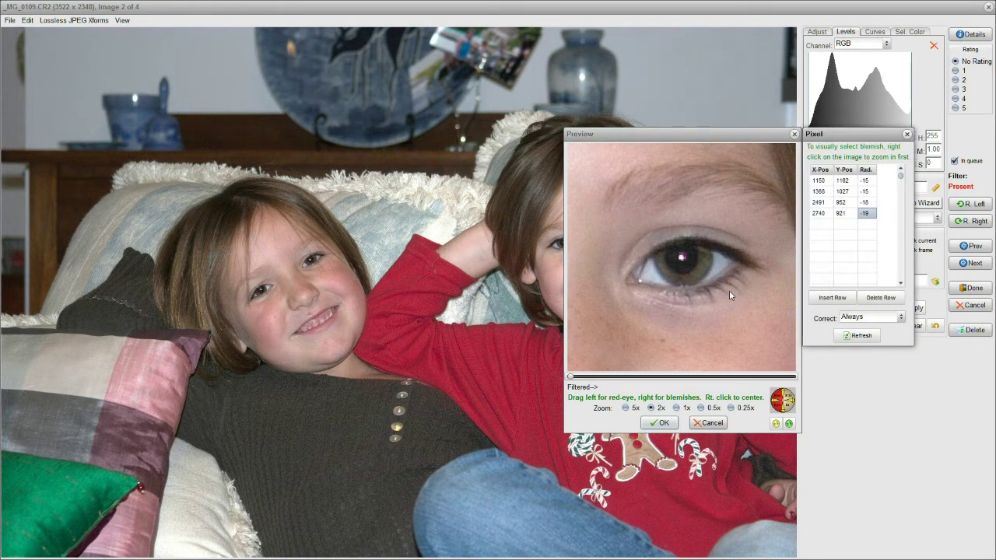
{"action": "left_click", "coordinate": [660, 420]}
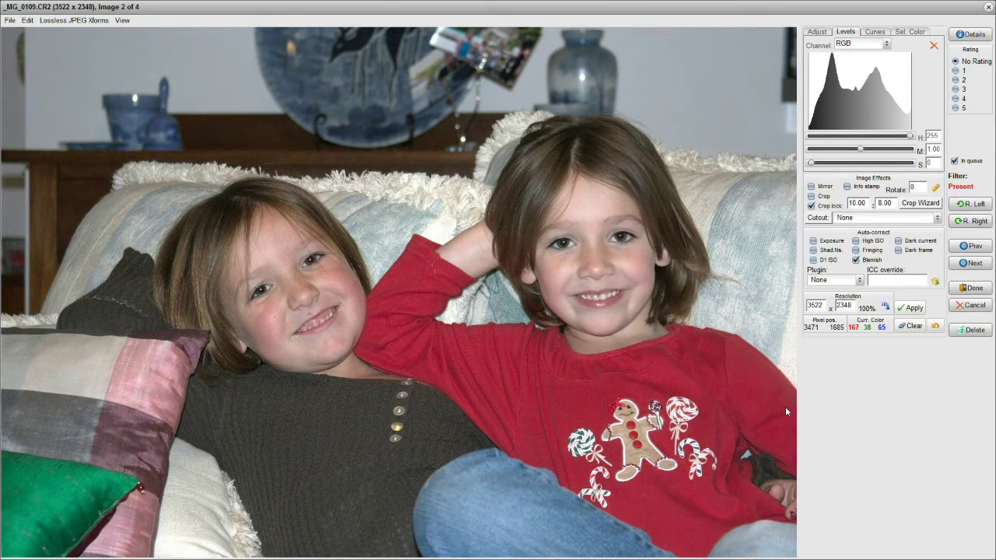
Remove the blemish on the dark-sweatered girl's cheek, associate the corrections with the current image, and advance to _MG_0119.CR2
{"action": "left_click", "coordinate": [310, 314]}
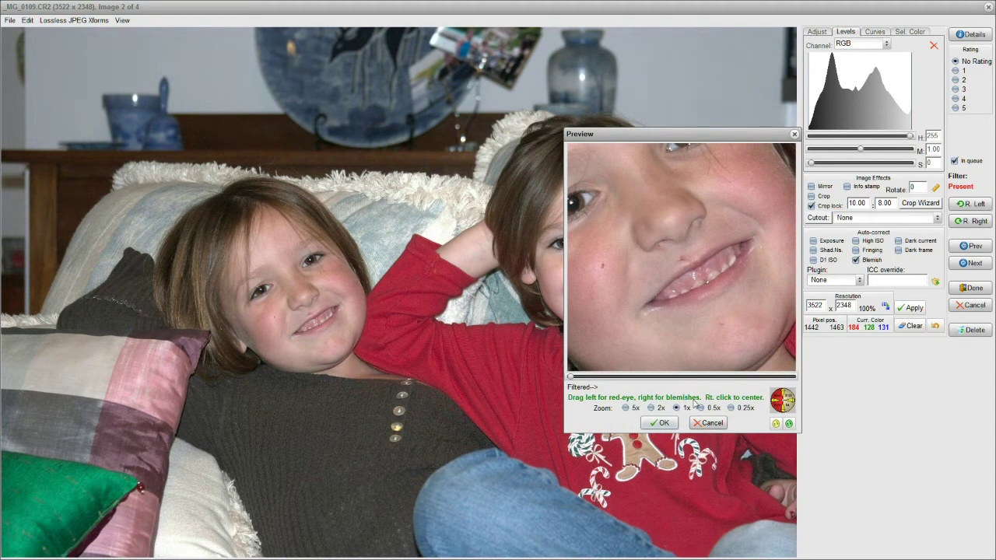
{"action": "right_click", "coordinate": [686, 258]}
{"action": "left_click", "coordinate": [658, 423]}
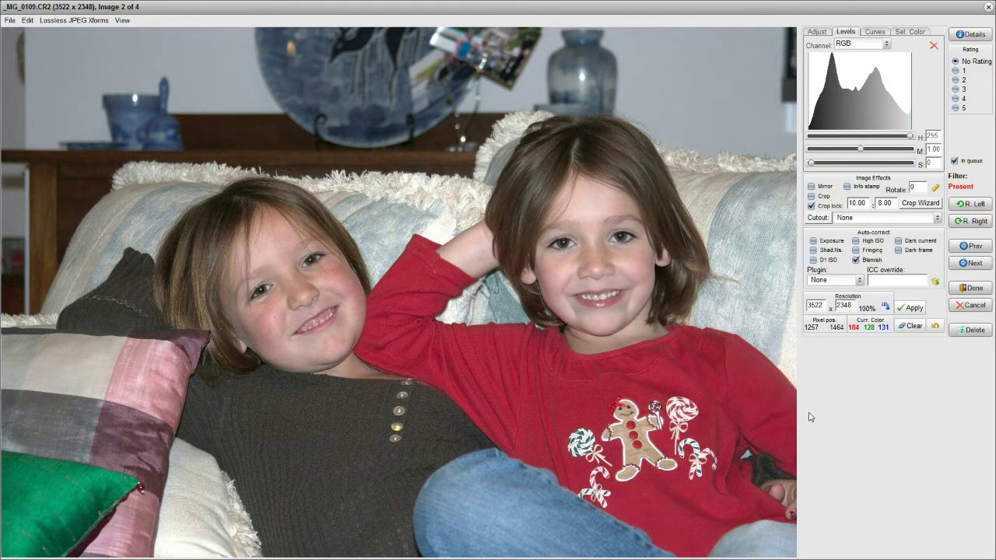
{"action": "left_click", "coordinate": [976, 264]}
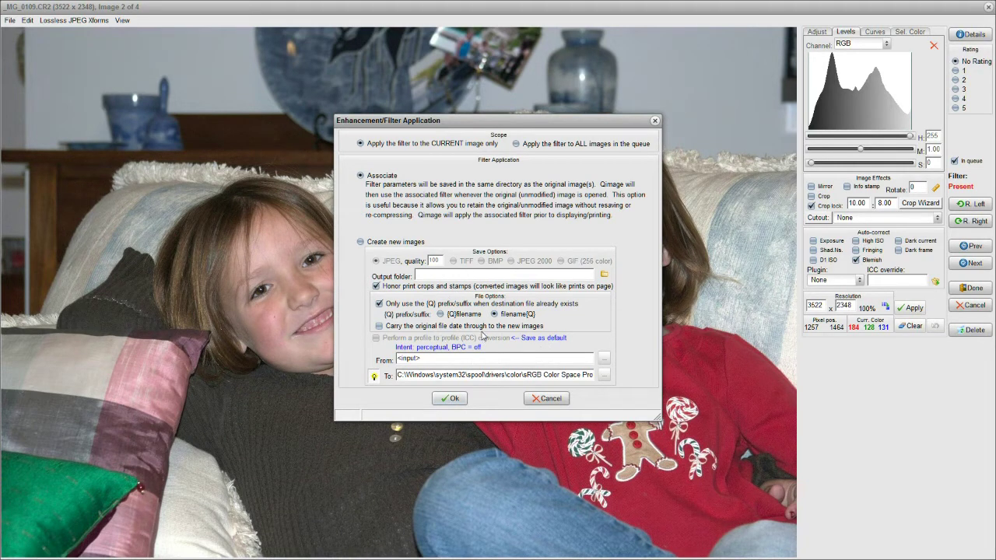
{"action": "left_click", "coordinate": [448, 398]}
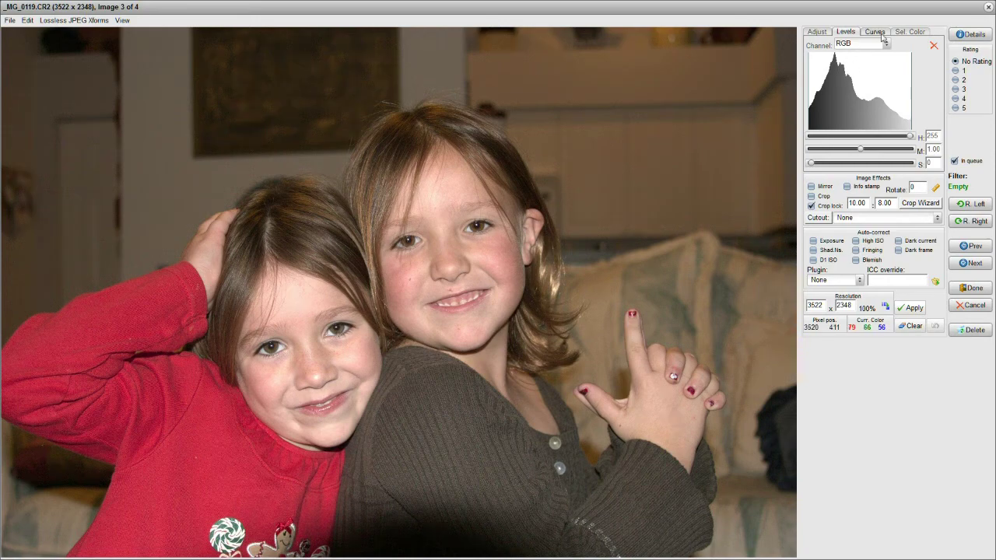
Set the fill light of _MG_0119.CR2 to -4 and apply it to the photo
{"action": "left_click", "coordinate": [817, 32]}
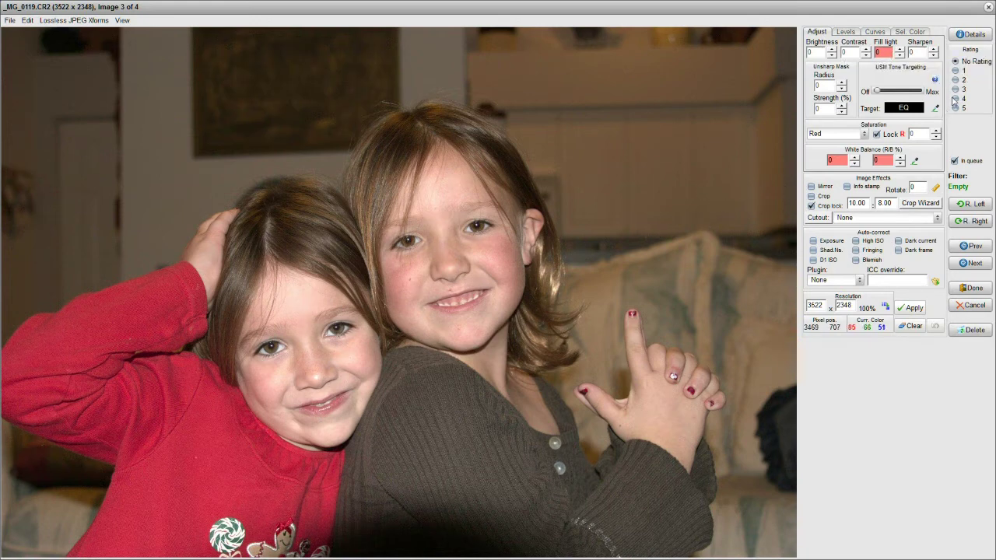
{"action": "left_click", "coordinate": [899, 56]}
{"action": "left_click", "coordinate": [899, 55]}
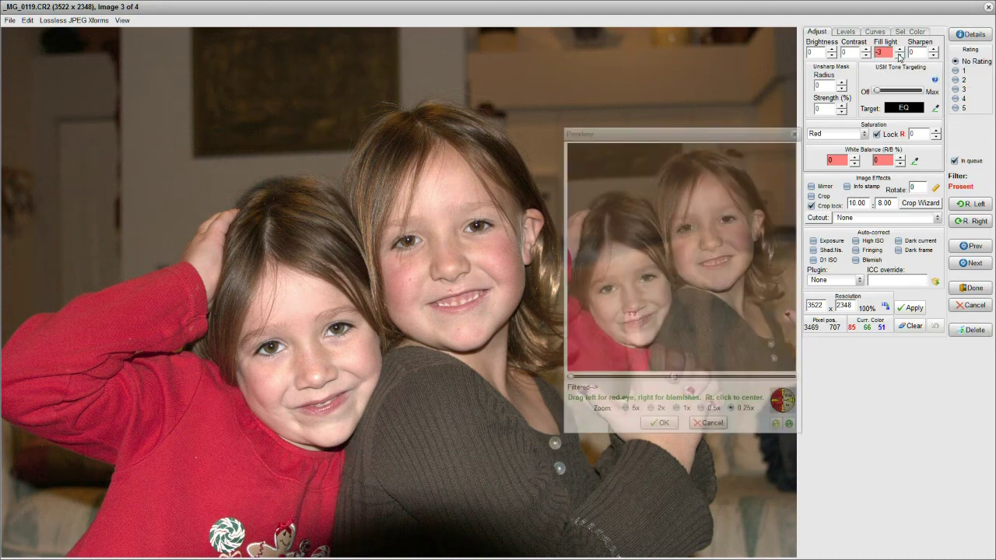
{"action": "left_click", "coordinate": [899, 56]}
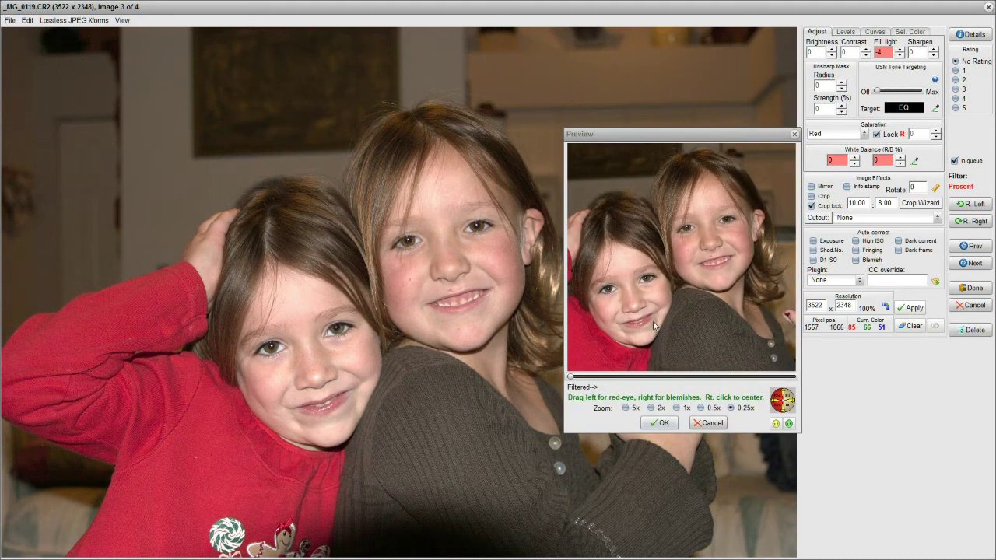
{"action": "left_click", "coordinate": [663, 424]}
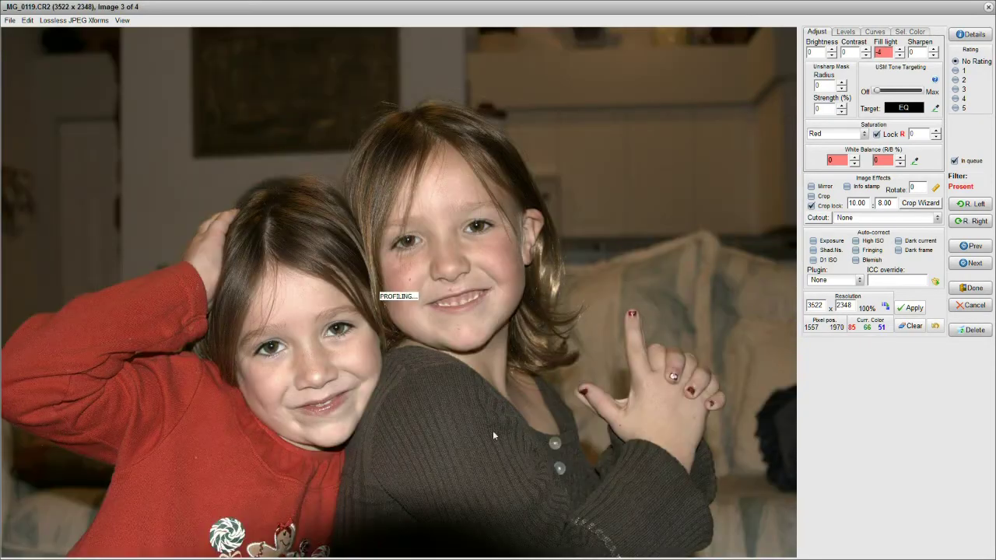
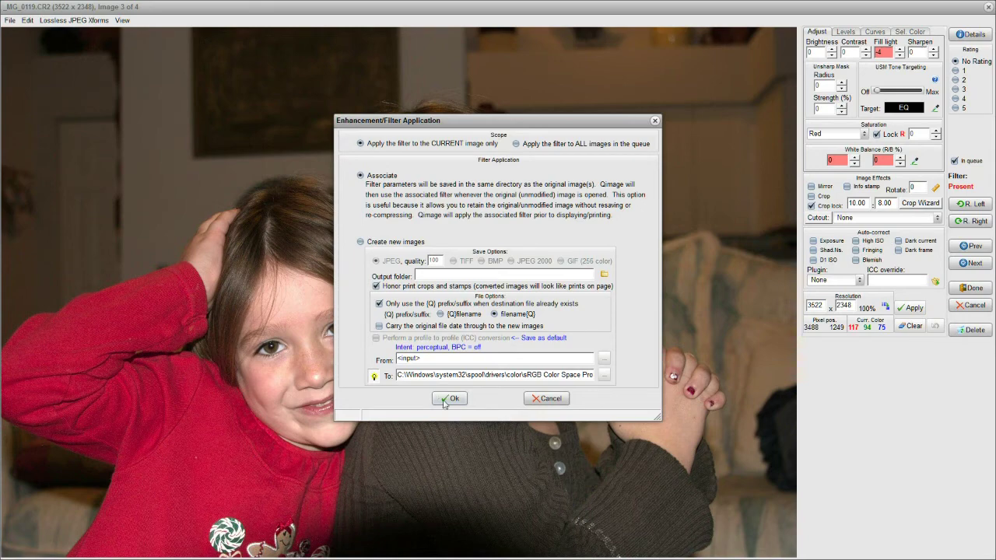
Associate the fill light correction with the current image only and advance to DSC_0479.JPG
{"action": "left_click", "coordinate": [449, 398]}
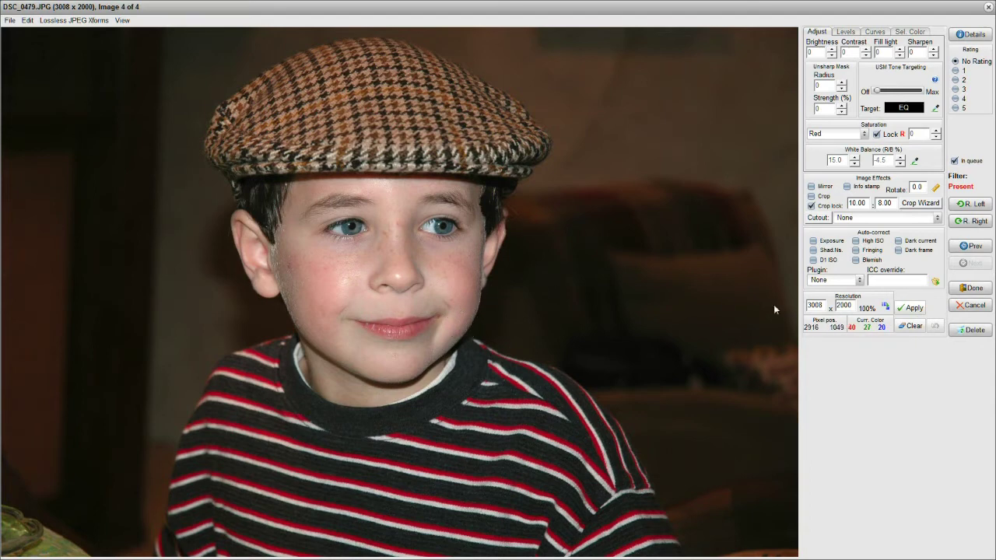
Clear the existing filter from DSC_0479.JPG and apply a white balance sampled from the white collar at the boy's neck
{"action": "left_click", "coordinate": [912, 327]}
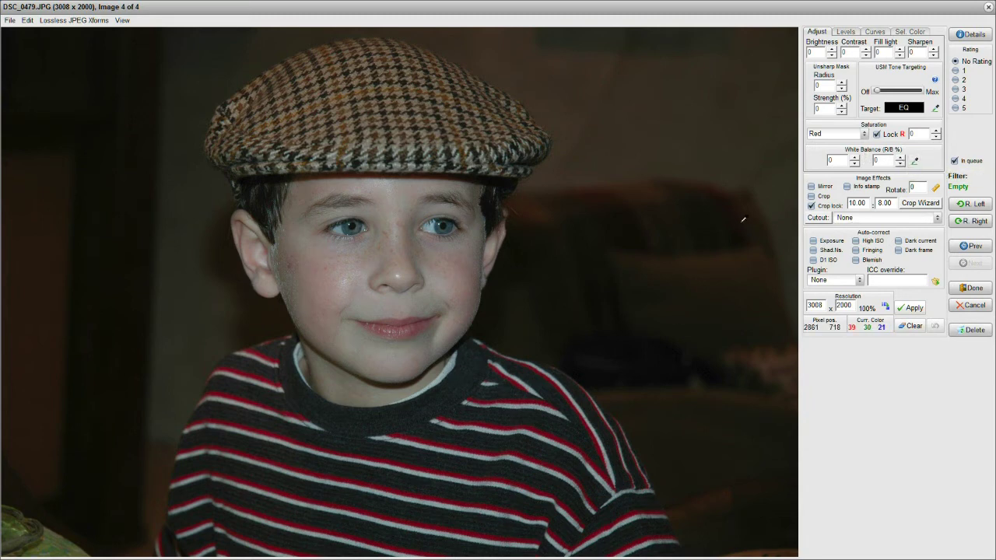
{"action": "left_click", "coordinate": [452, 364]}
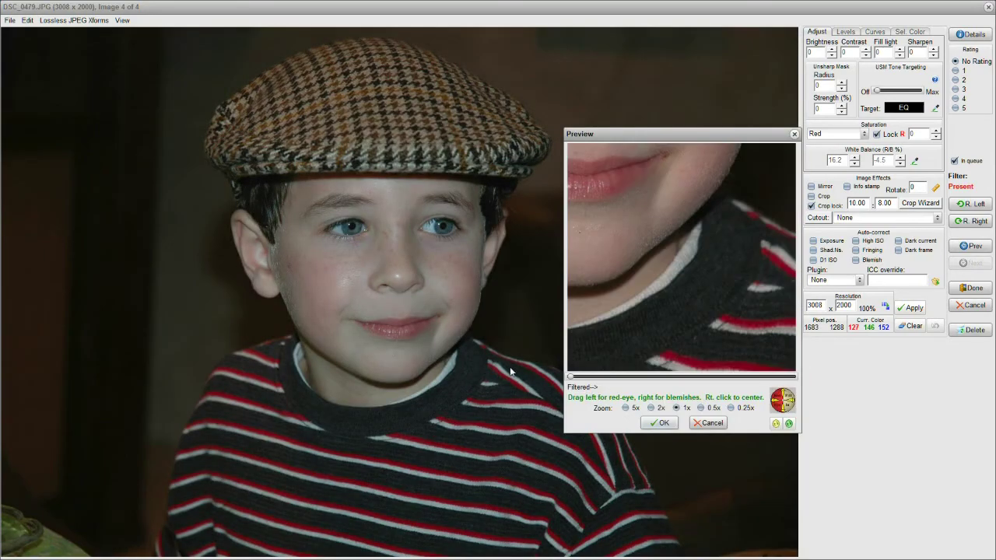
{"action": "left_click", "coordinate": [658, 423]}
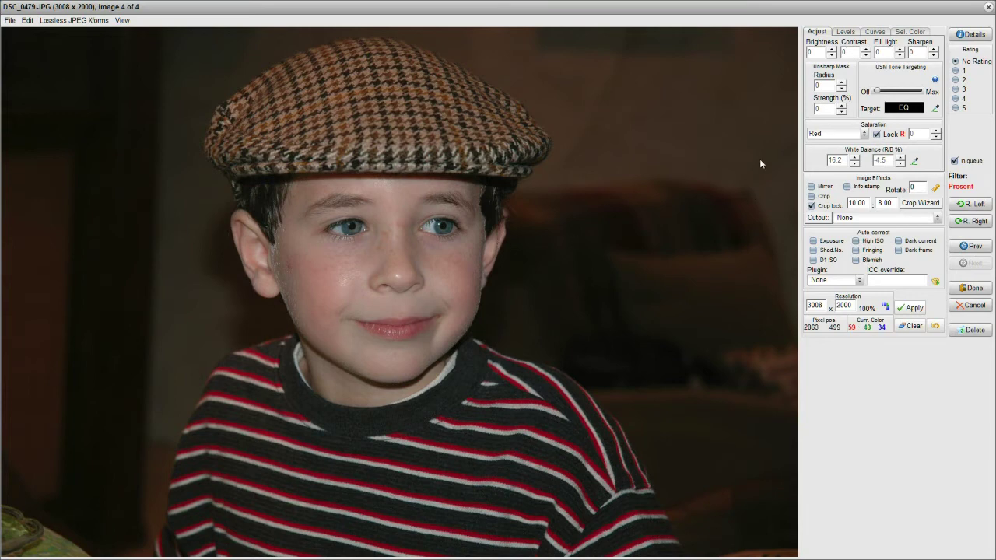
Set the highlight level of the RGB channel to 191 and apply it to the photo
{"action": "left_click", "coordinate": [846, 32]}
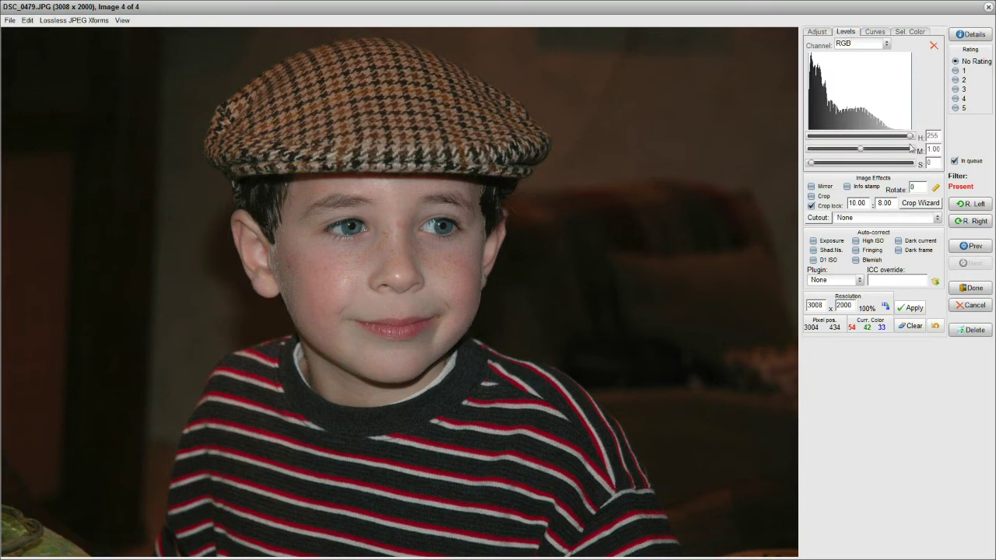
{"action": "left_click_drag", "start_coordinate": [910, 138], "coordinate": [885, 146]}
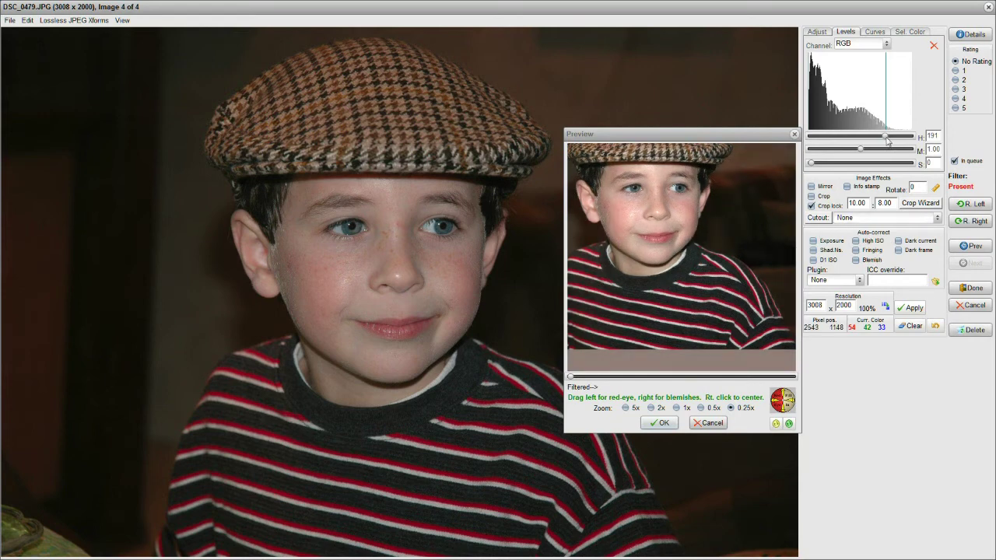
{"action": "left_click", "coordinate": [662, 425]}
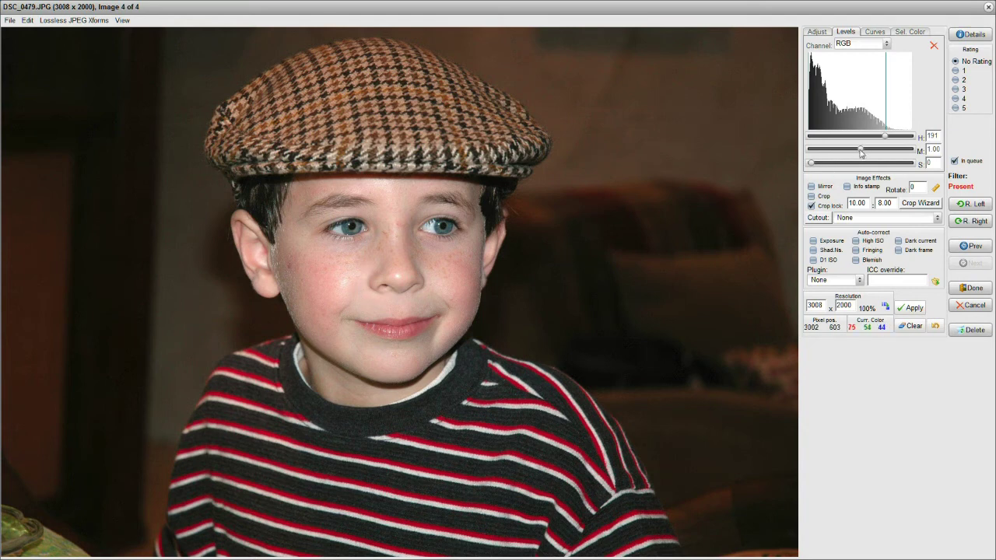
Set the RGB midtone level to 0.92 and the highlight level to 192, applying each change to the photo
{"action": "left_click_drag", "start_coordinate": [861, 151], "coordinate": [856, 152]}
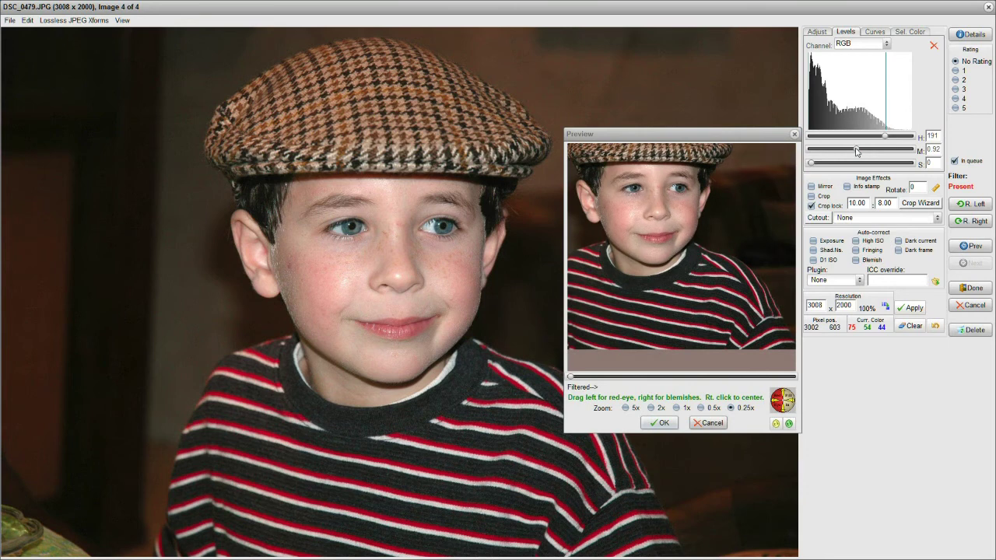
{"action": "left_click", "coordinate": [661, 423]}
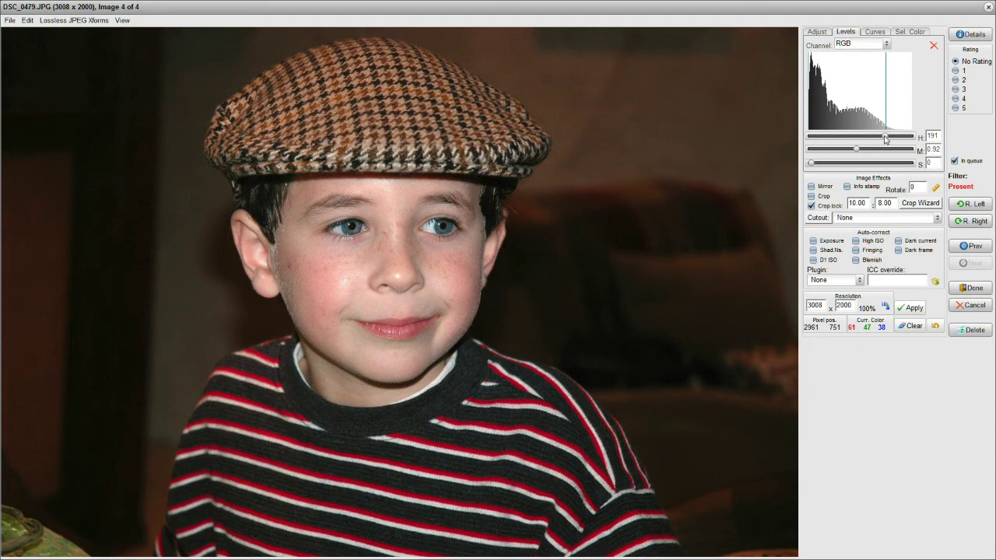
{"action": "left_click_drag", "start_coordinate": [885, 139], "coordinate": [885, 140]}
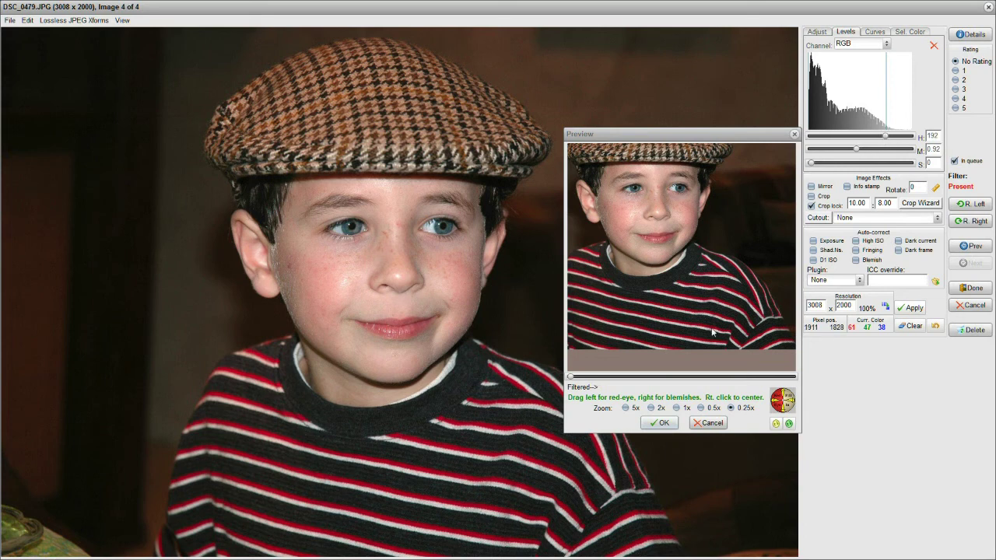
{"action": "left_click", "coordinate": [657, 423]}
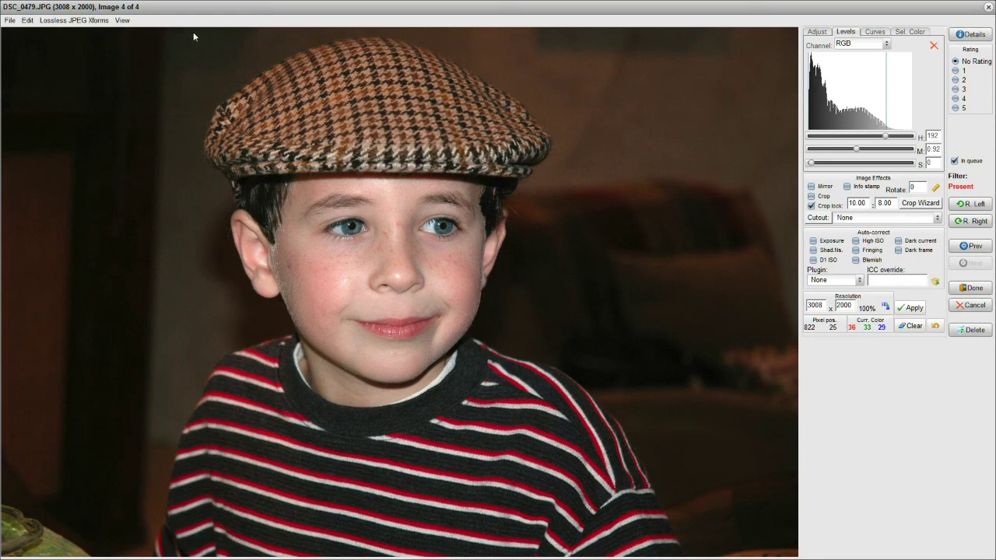
Crop the photo around the boy's head and upper body, unlock the 10:8 ratio, widen the crop, and move it up to the photo's upper edge
{"action": "left_click_drag", "start_coordinate": [199, 36], "coordinate": [513, 466]}
{"action": "left_click_drag", "start_coordinate": [680, 557], "coordinate": [639, 557]}
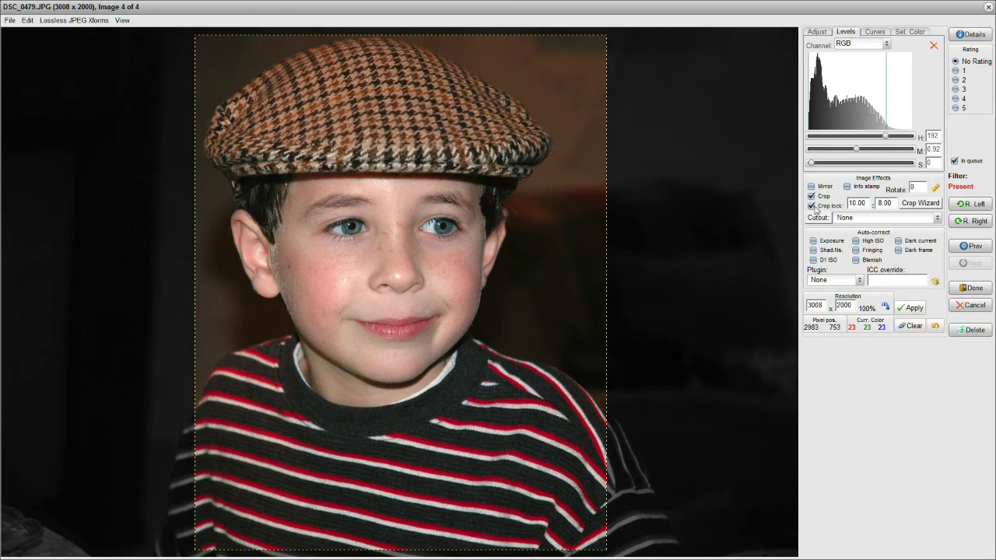
{"action": "left_click", "coordinate": [811, 206]}
{"action": "left_click_drag", "start_coordinate": [604, 349], "coordinate": [620, 360]}
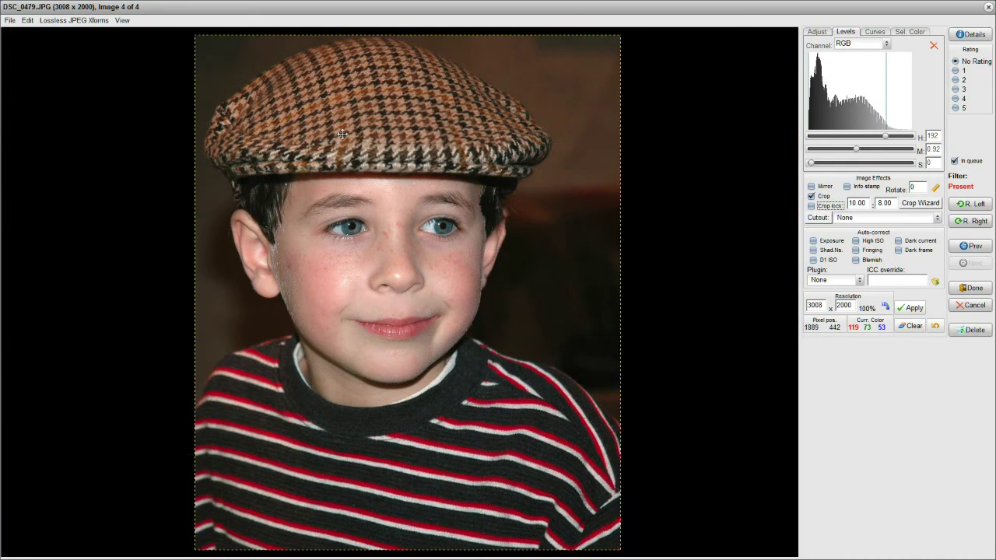
{"action": "left_click_drag", "start_coordinate": [196, 39], "coordinate": [253, 66]}
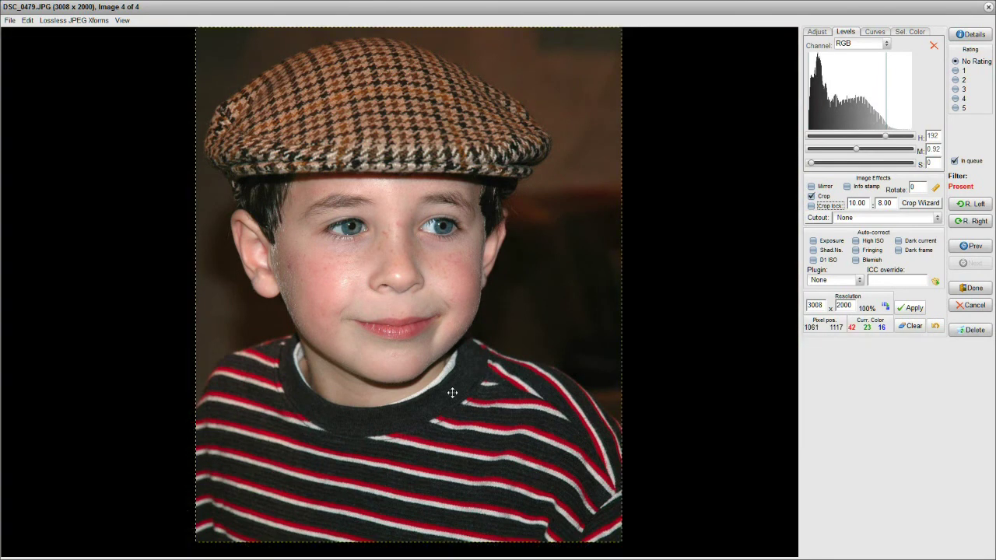
Finish editing DSC_0479.JPG and associate the corrections with the current image only
{"action": "left_click", "coordinate": [972, 288]}
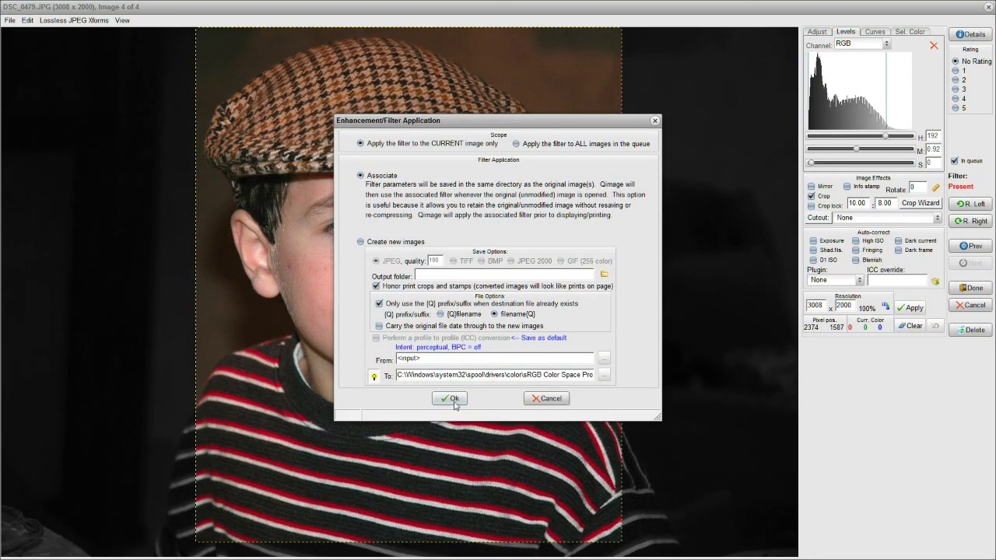